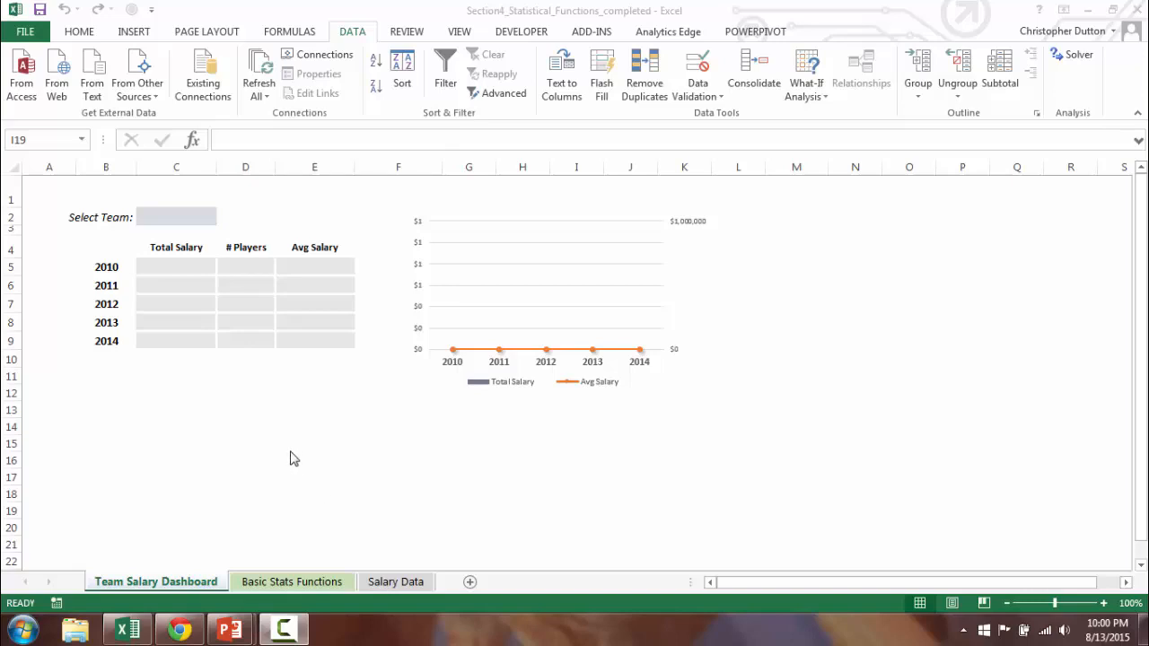
Copy all the team codes from the Team column of the Salary Data sheet into column A of a new sheet, starting at A1.
click(185, 216)
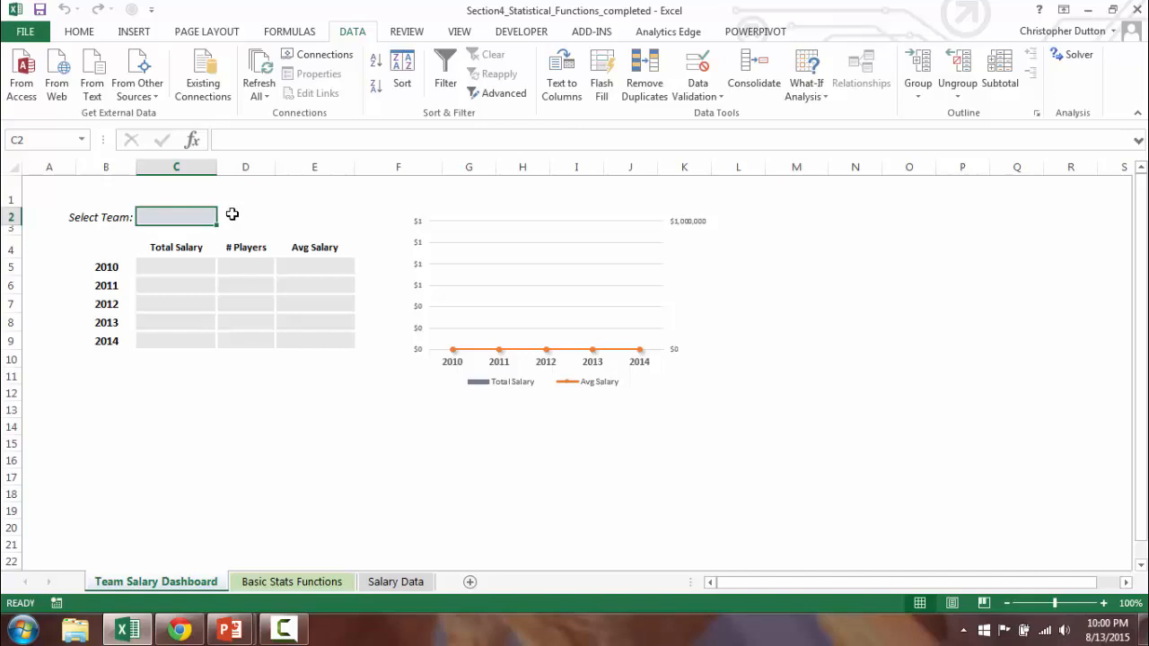
click(386, 582)
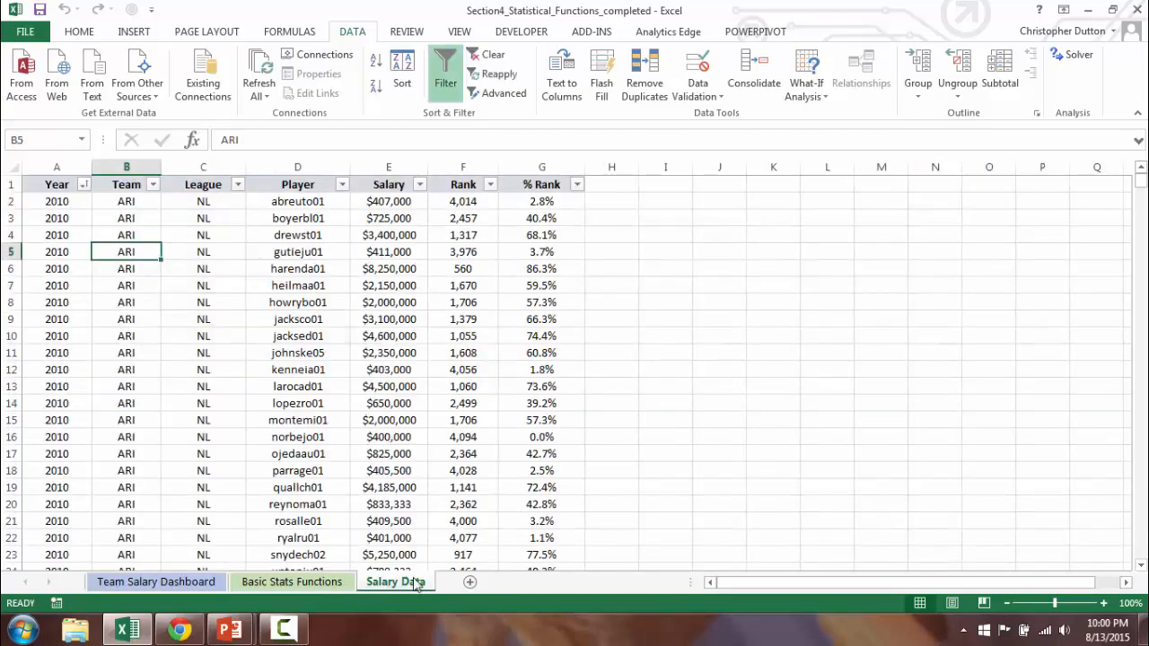
click(108, 203)
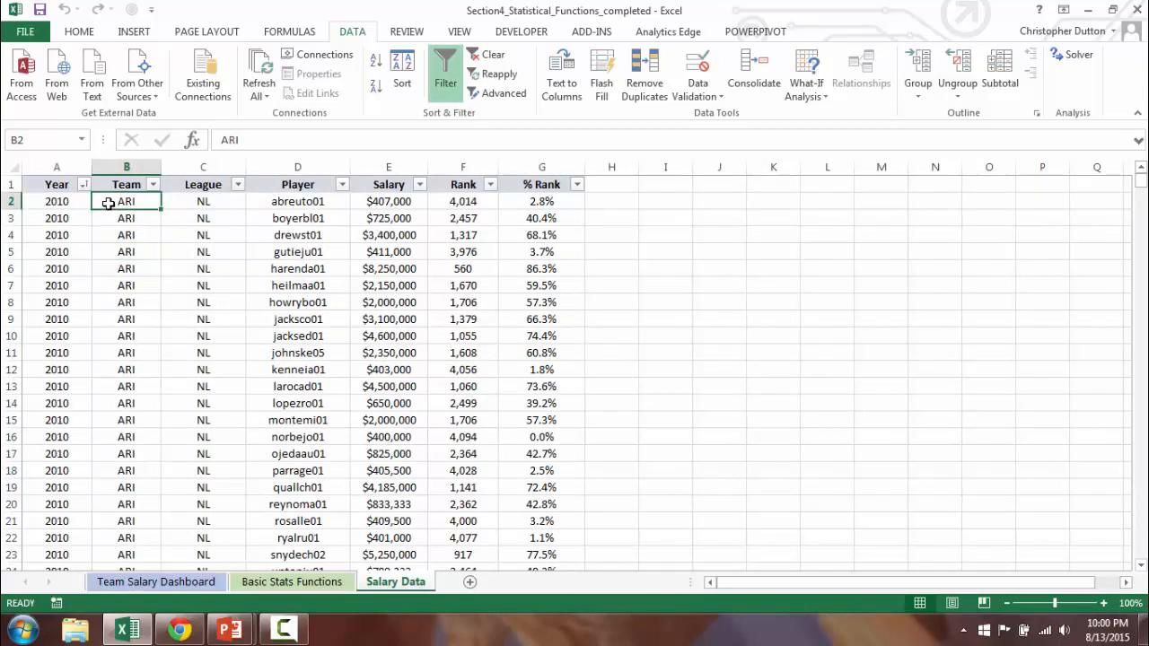
key(ctrl+shift+Down)
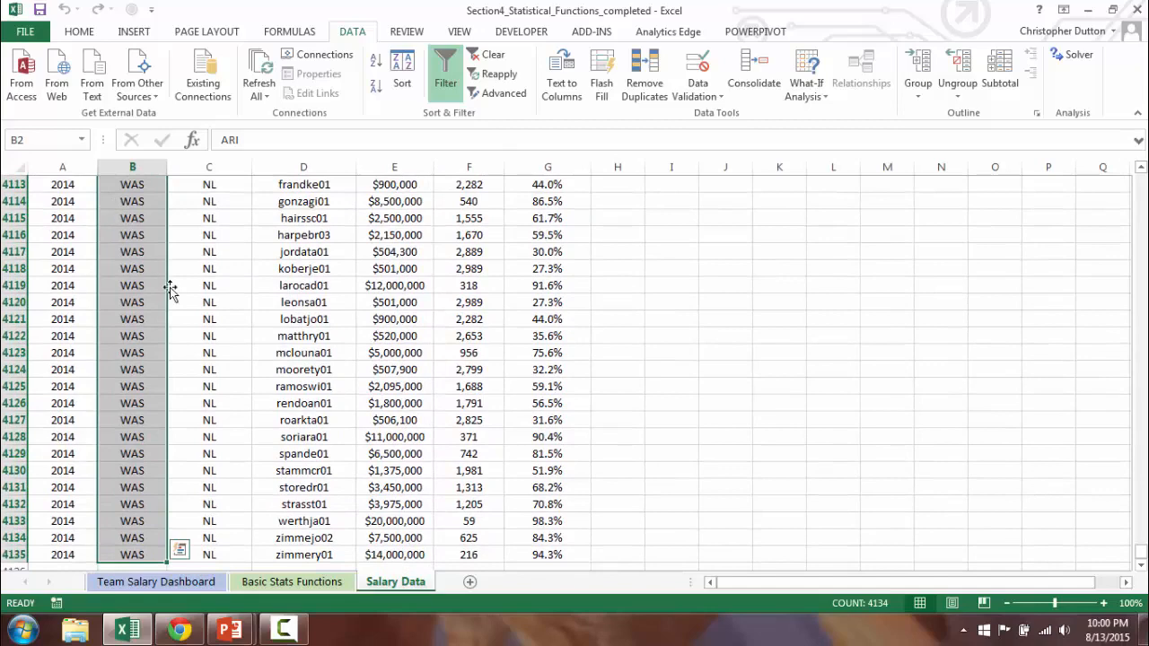
key(ctrl+c)
key(ctrl+q)
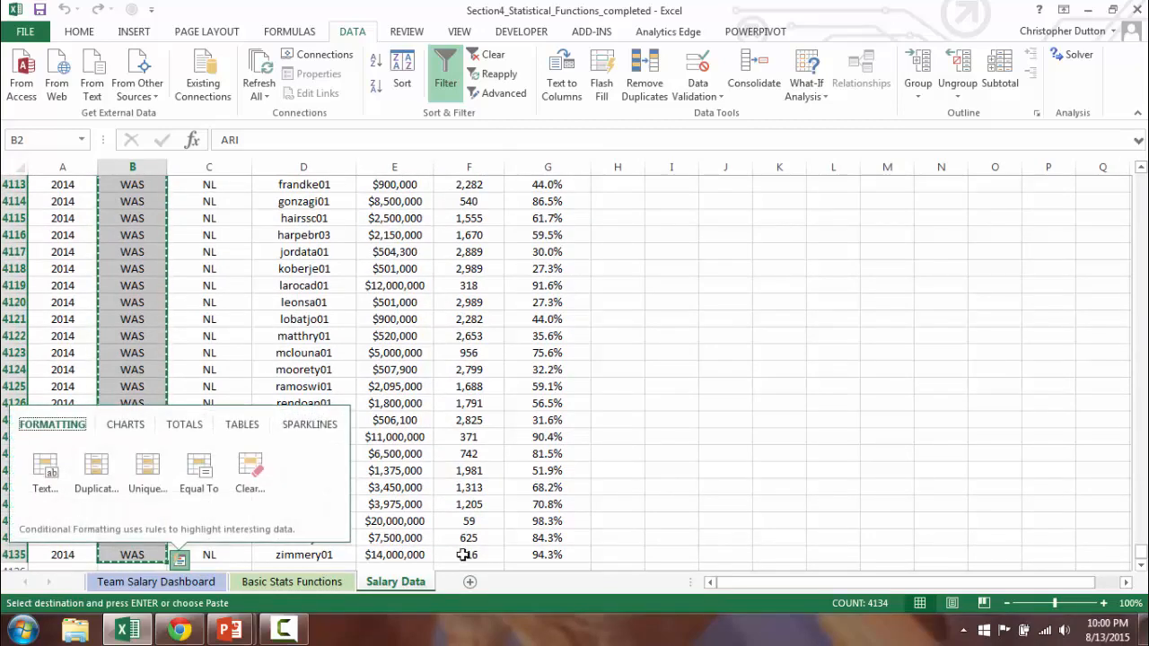
click(468, 581)
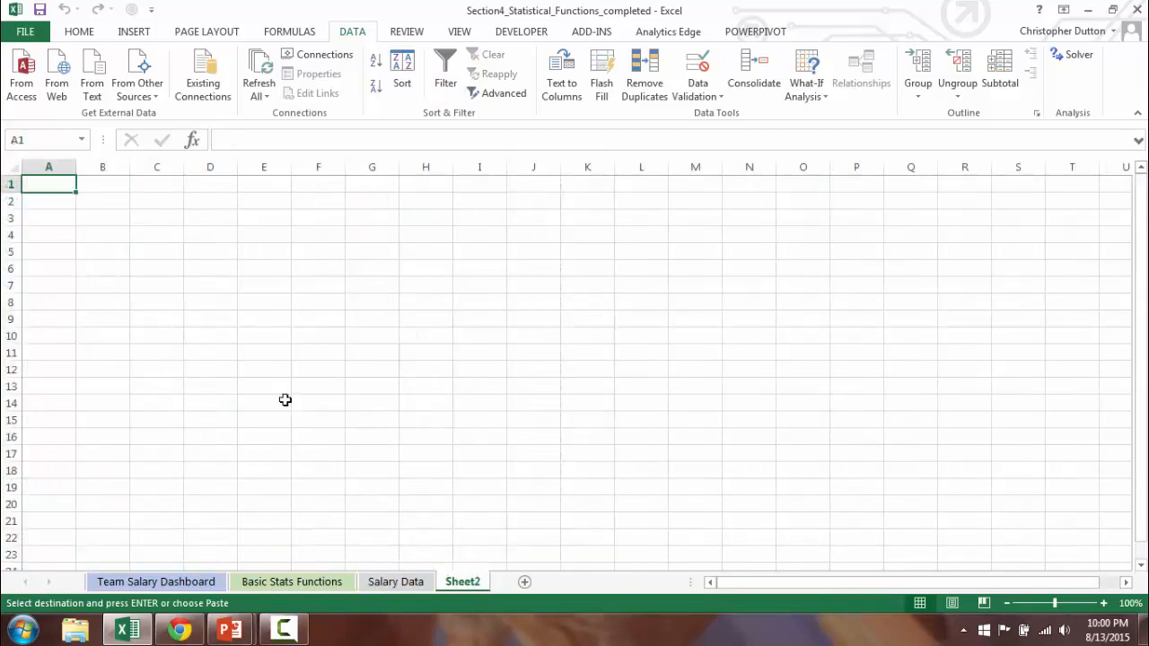
key(ctrl+v)
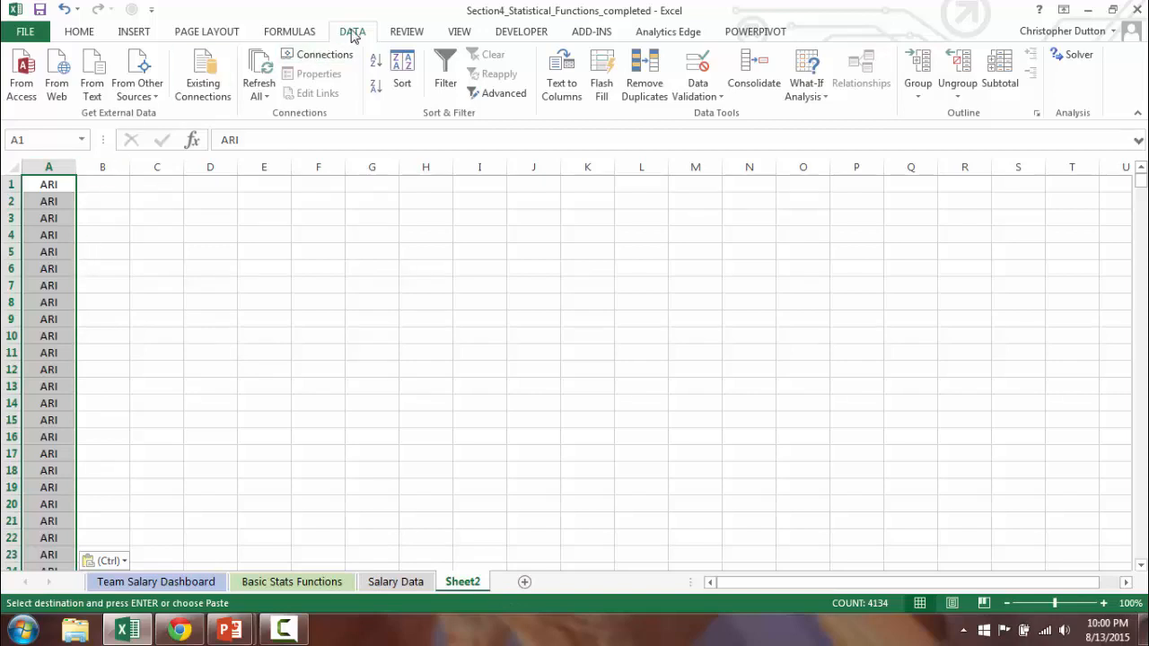
Remove the duplicate values from the pasted team codes in column A, treating the data as having no headers.
click(644, 79)
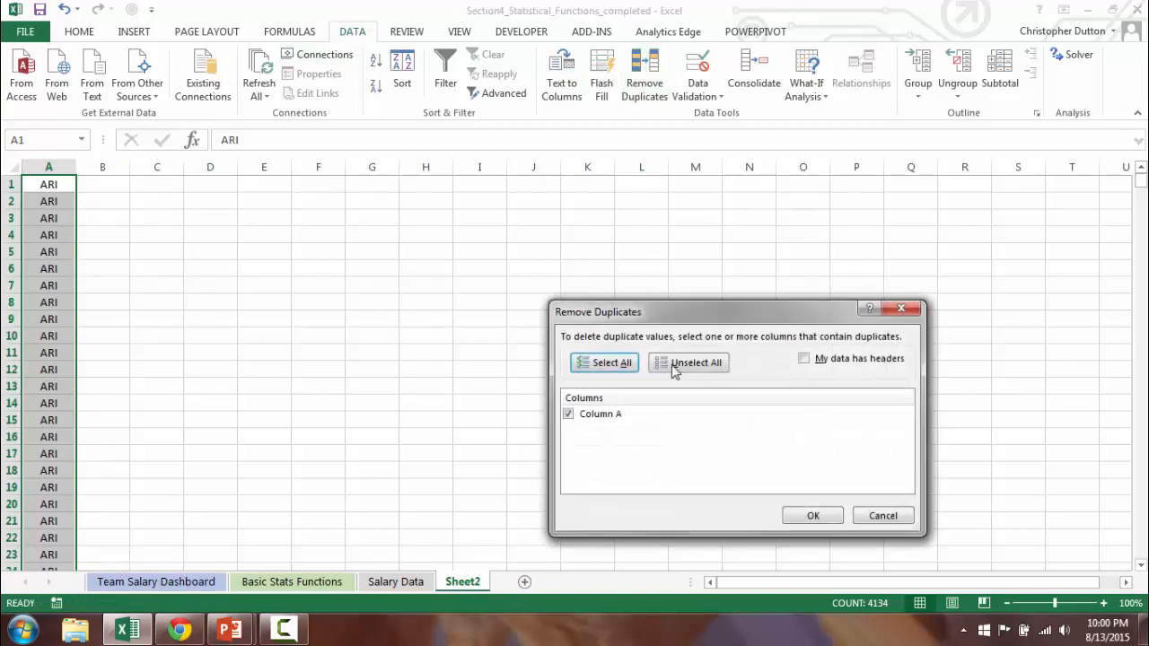
click(813, 517)
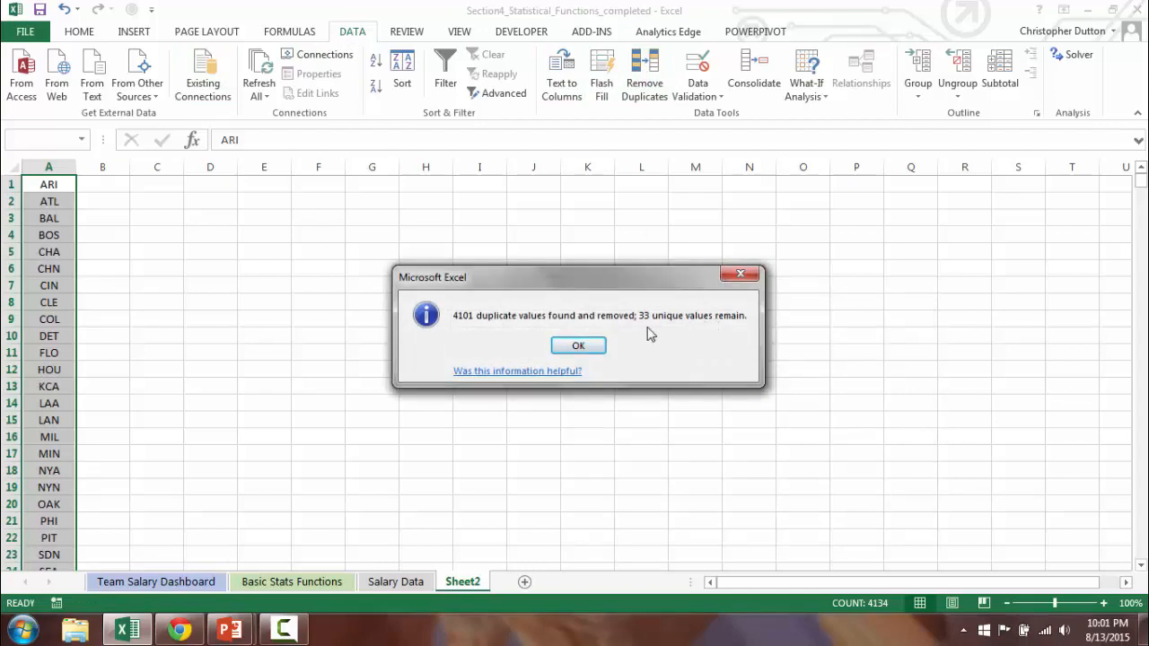
click(579, 347)
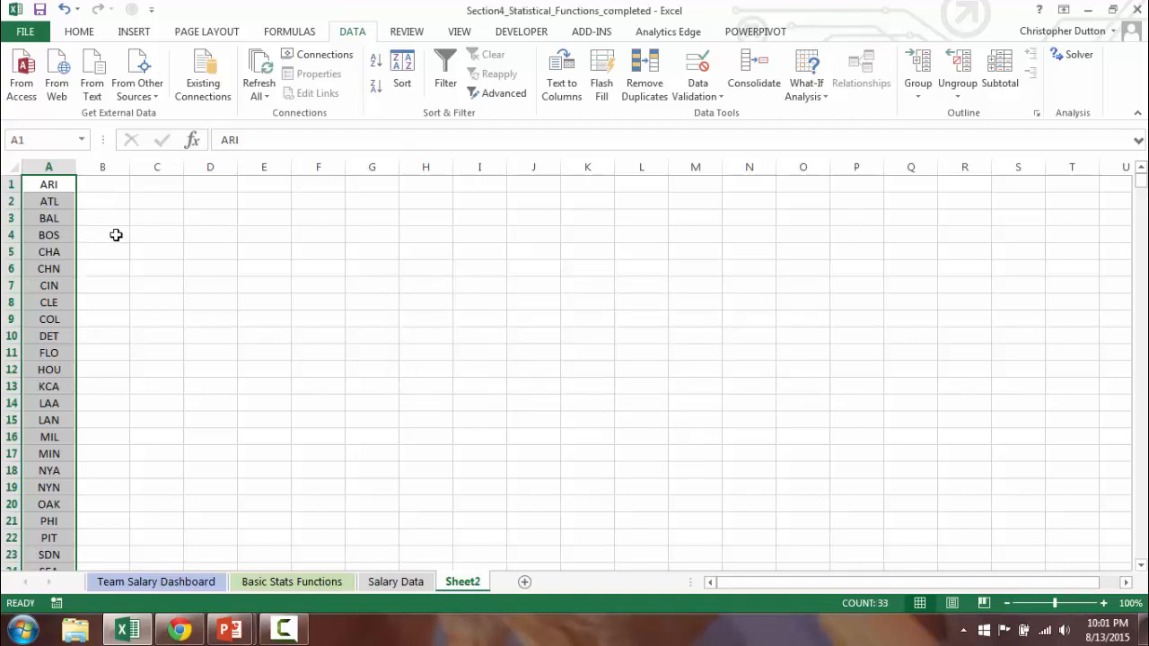
Start a data validation rule for the Select Team cell C2 on Team Salary Dashboard, allowing a List.
click(147, 584)
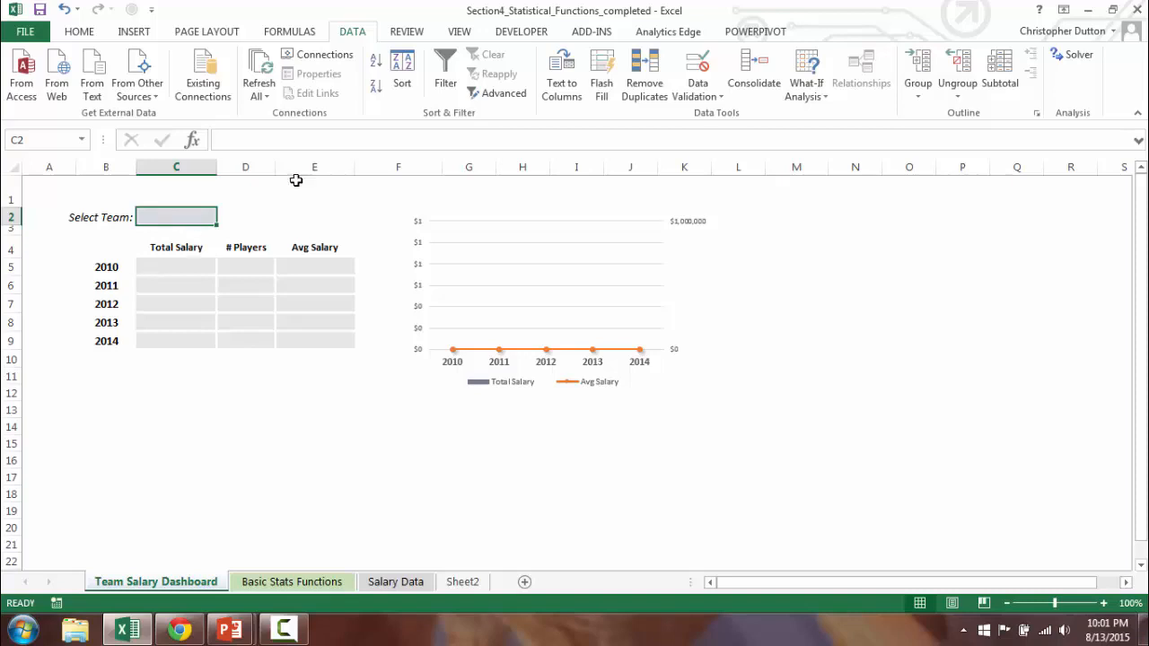
click(704, 96)
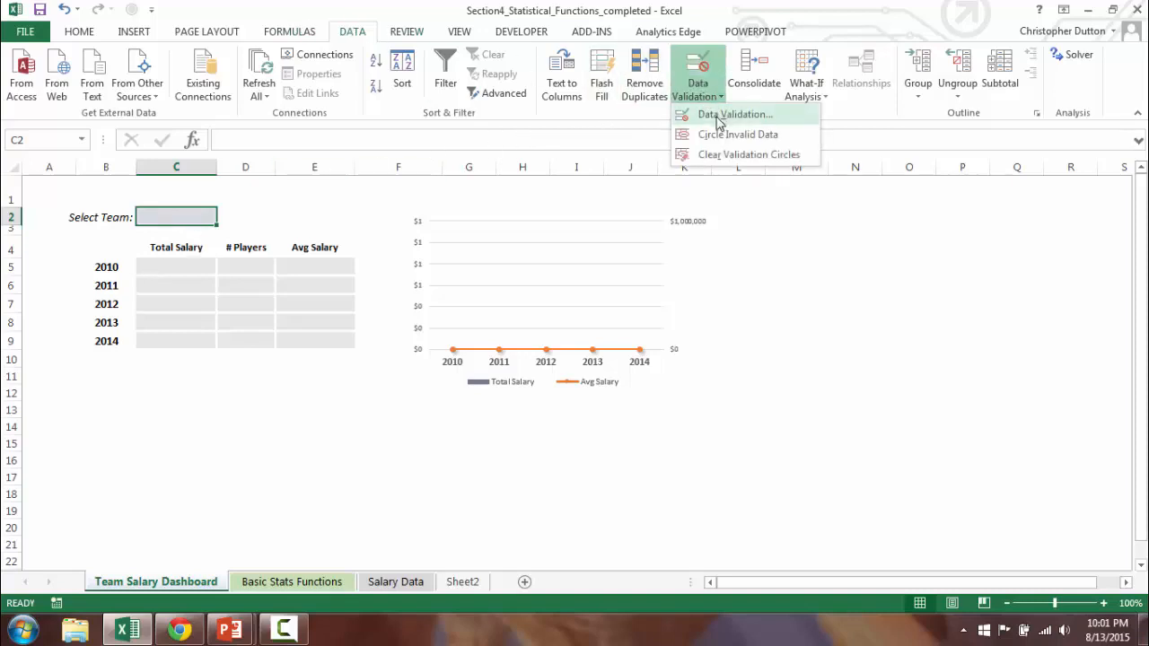
click(720, 120)
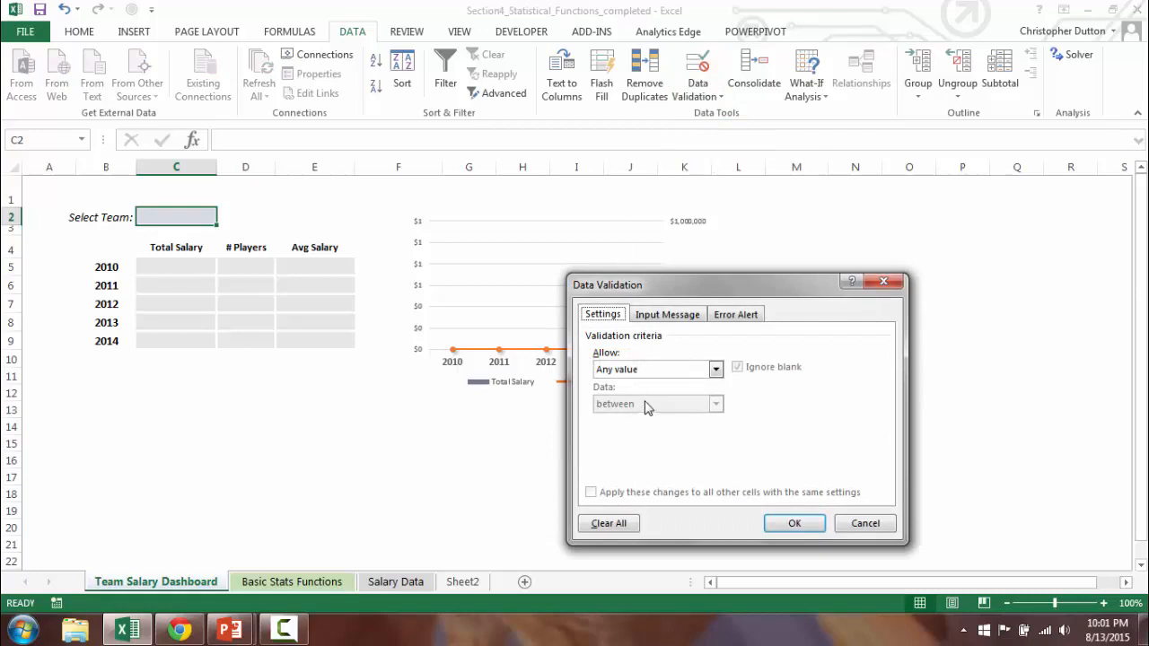
click(715, 369)
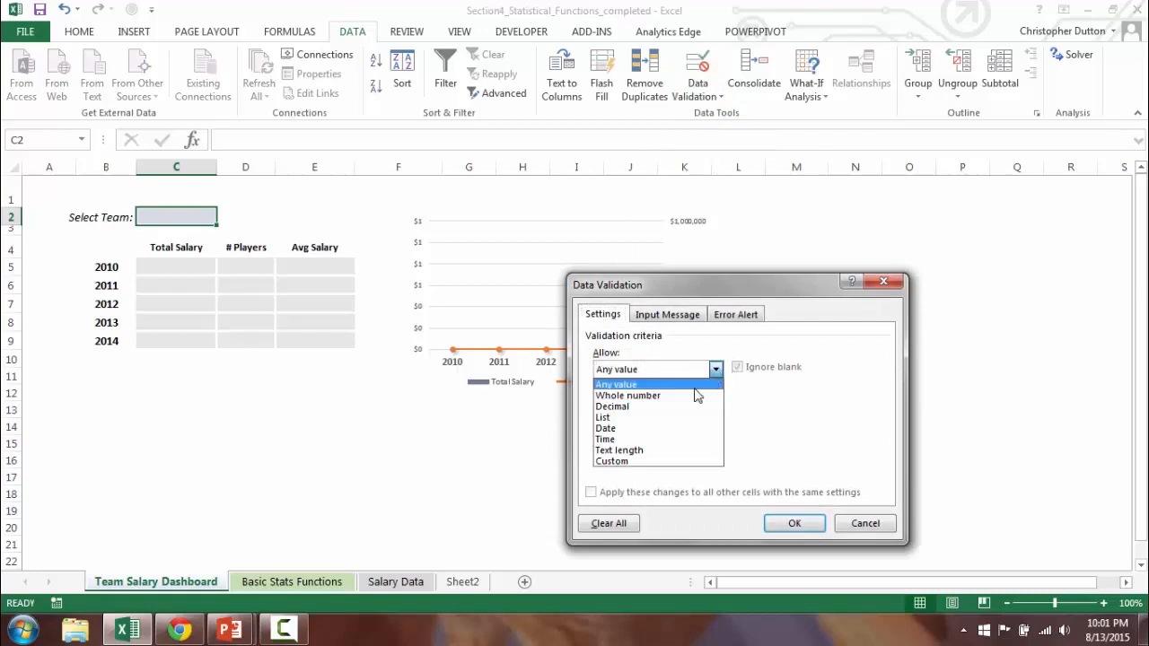
click(666, 419)
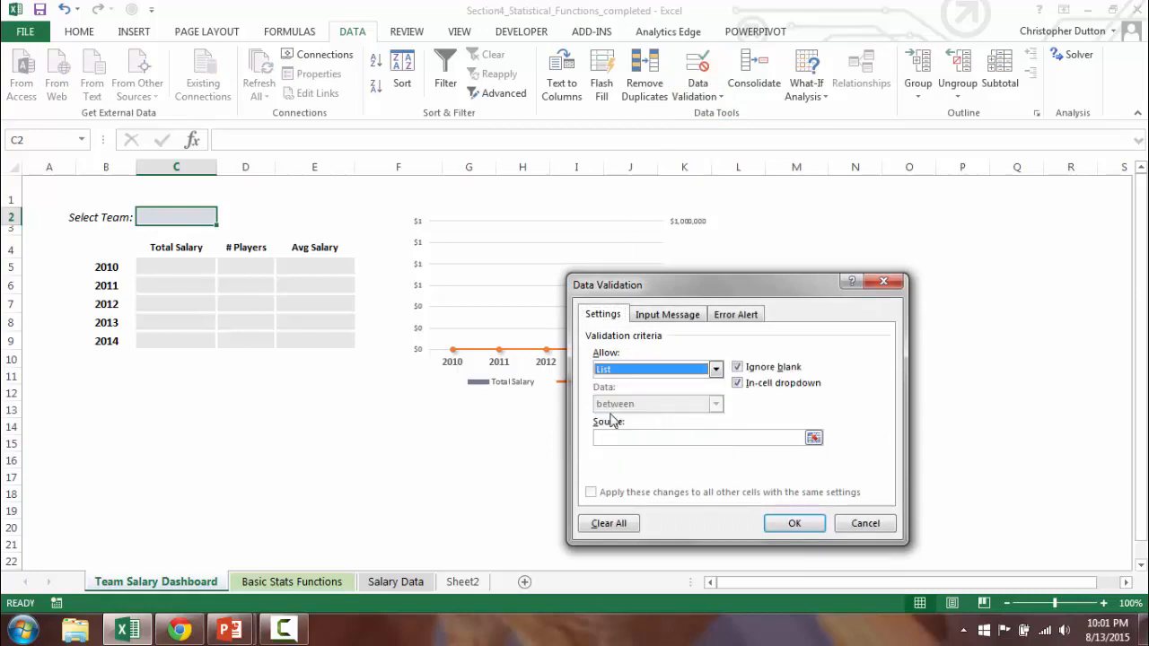
Set the validation list's source to =Sheet2!$A$1:$A$33 and apply the rule.
click(813, 438)
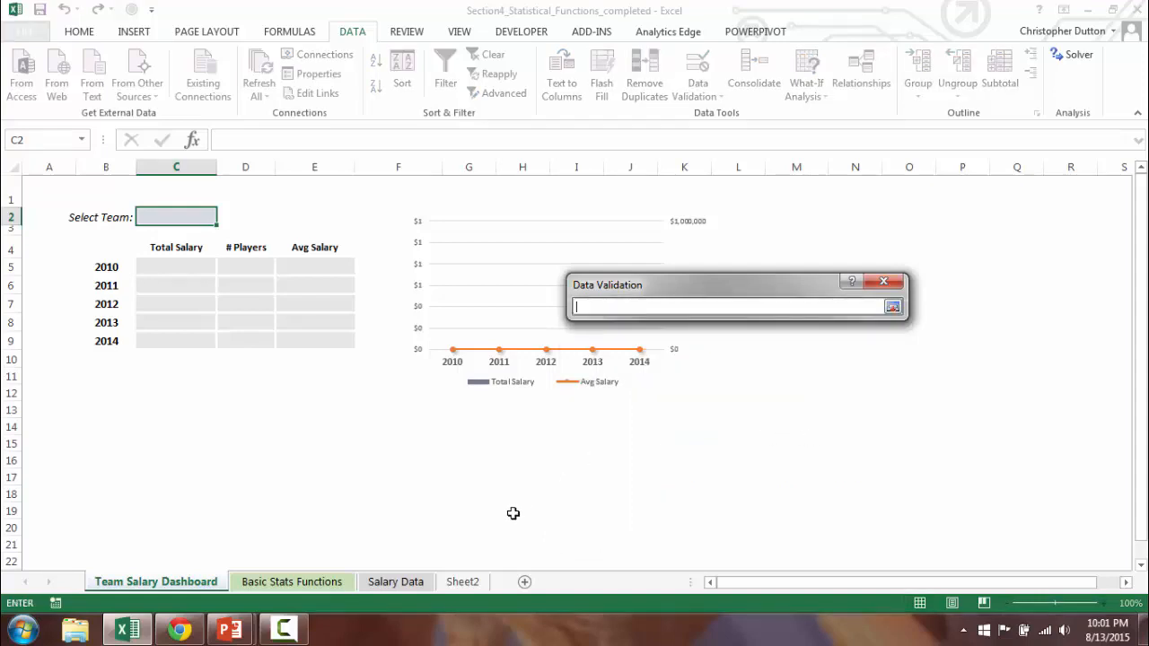
click(463, 582)
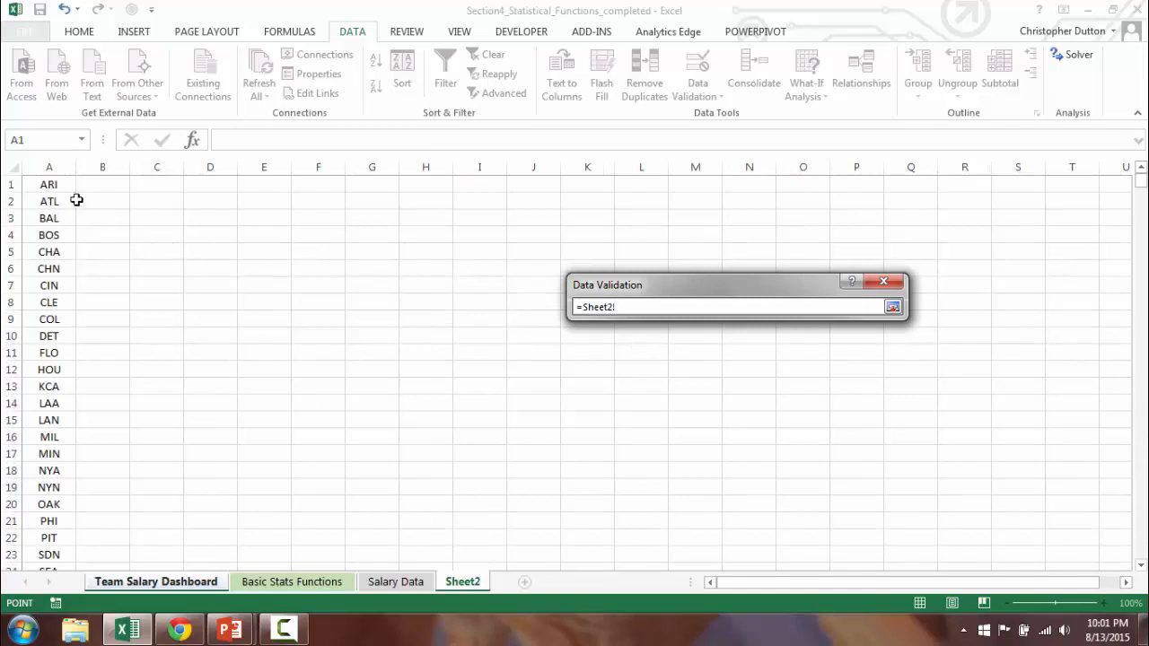
click(54, 184)
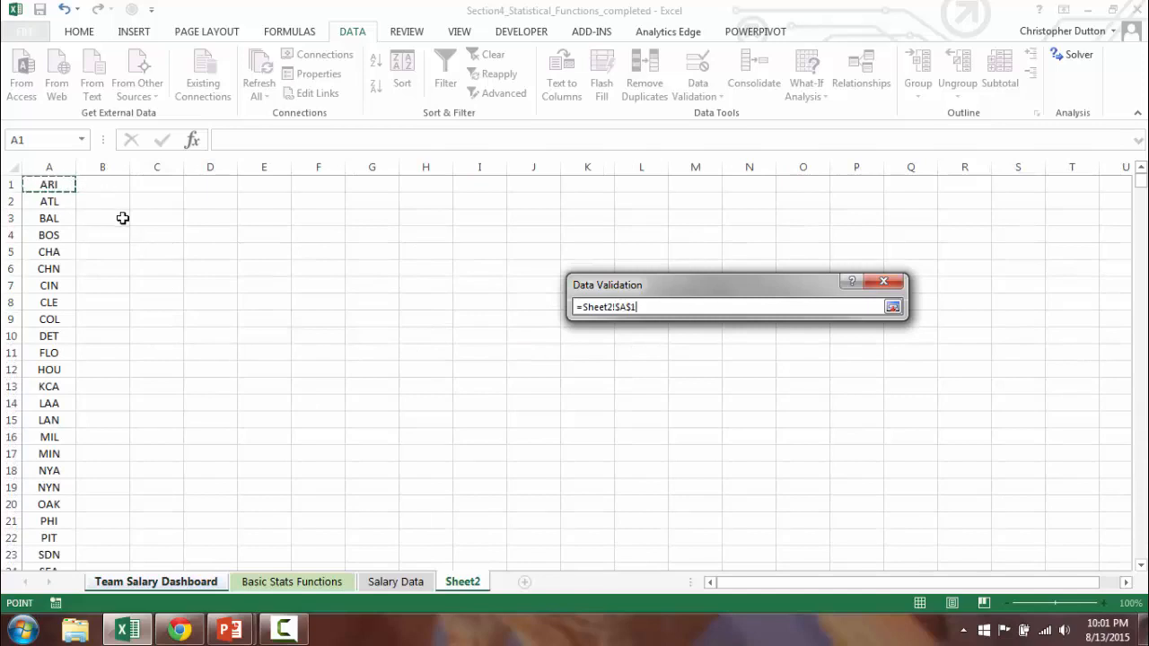
key(ctrl+shift+Down)
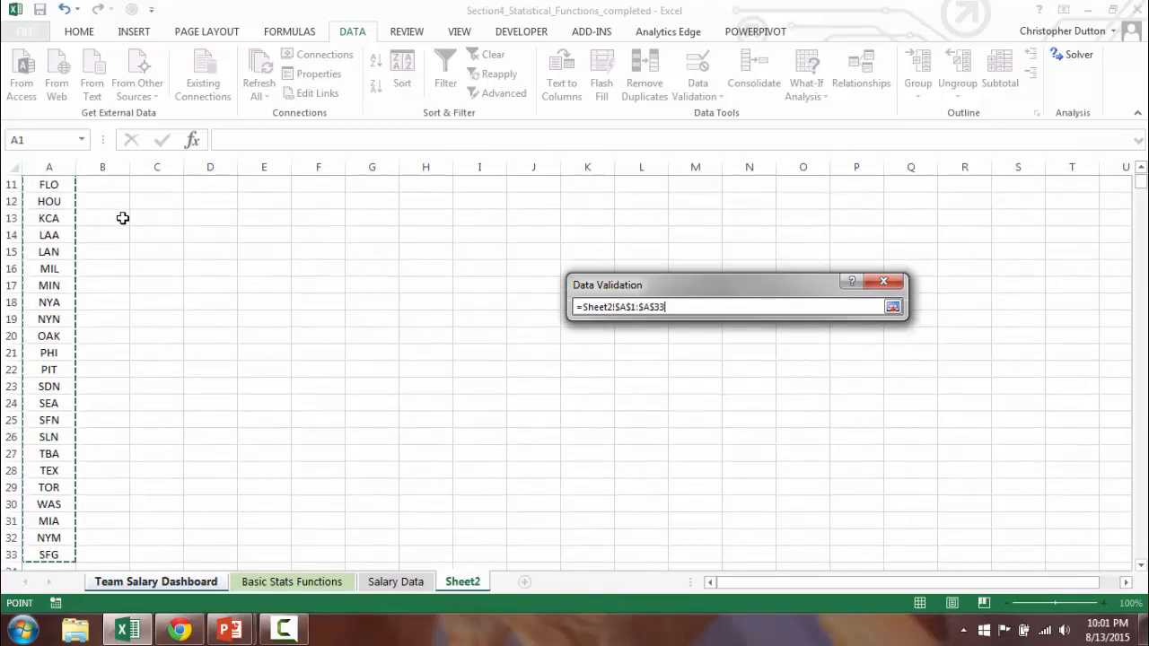
click(893, 307)
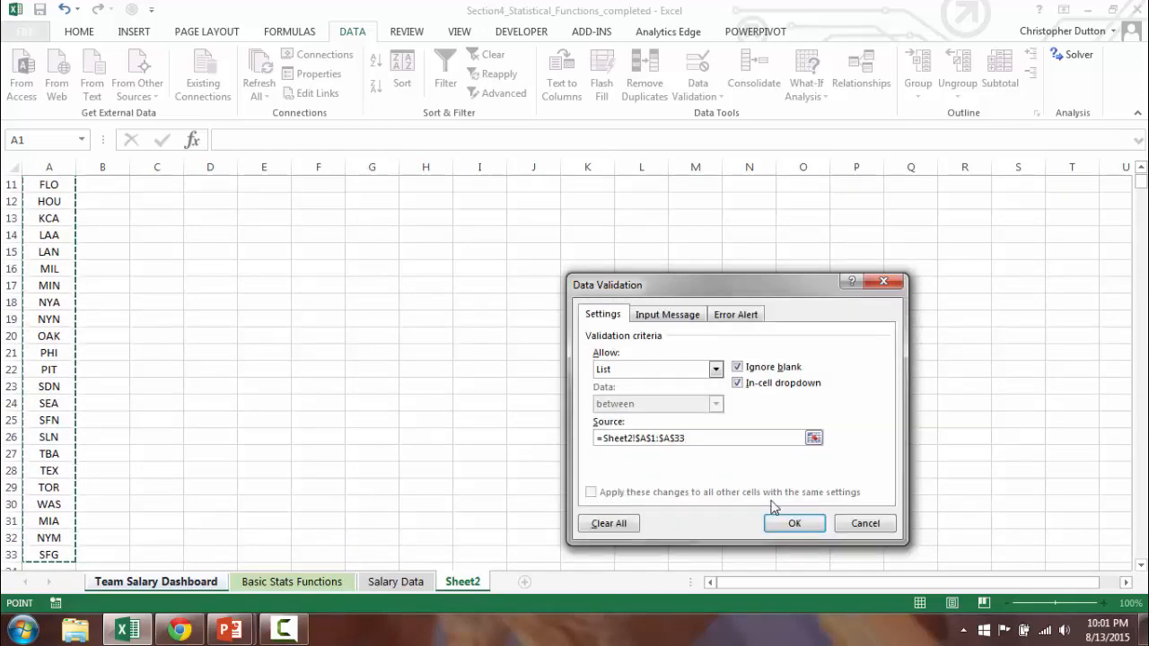
click(789, 522)
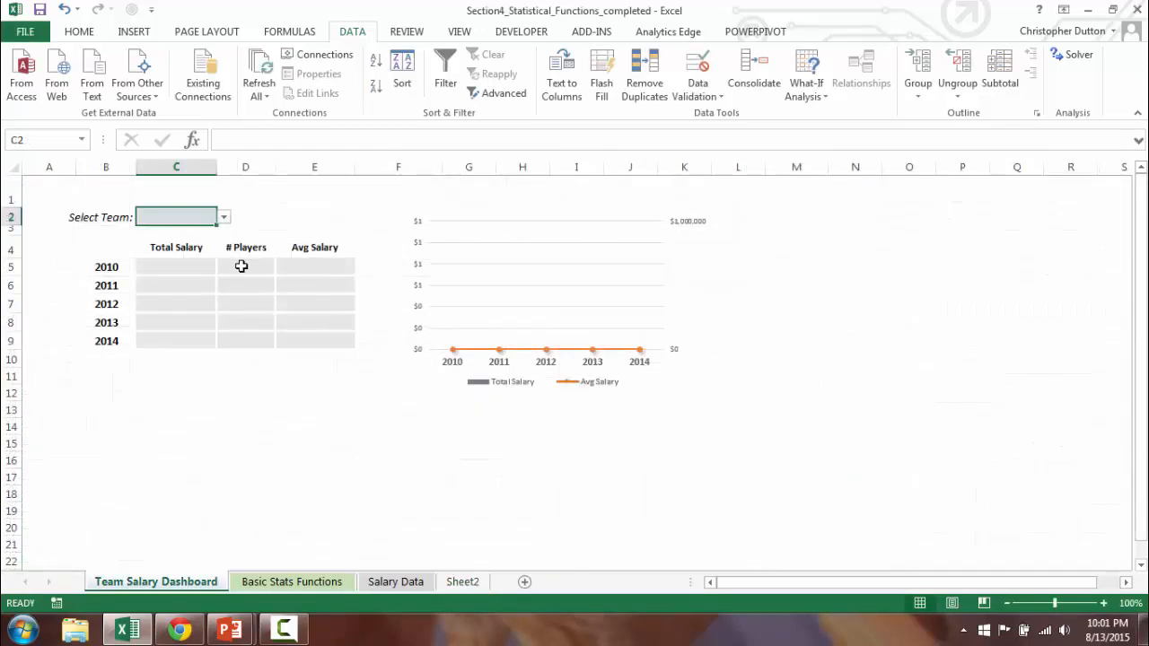
Choose team ARI from the dropdown list in the Select Team cell.
click(224, 217)
drag(225, 266, 223, 233)
click(180, 232)
Begin a SUMIFS formula in the 2010 Total Salary cell C5, with the absolute Salary column 'Salary Data'!$E:$E as the sum range.
drag(146, 264, 313, 338)
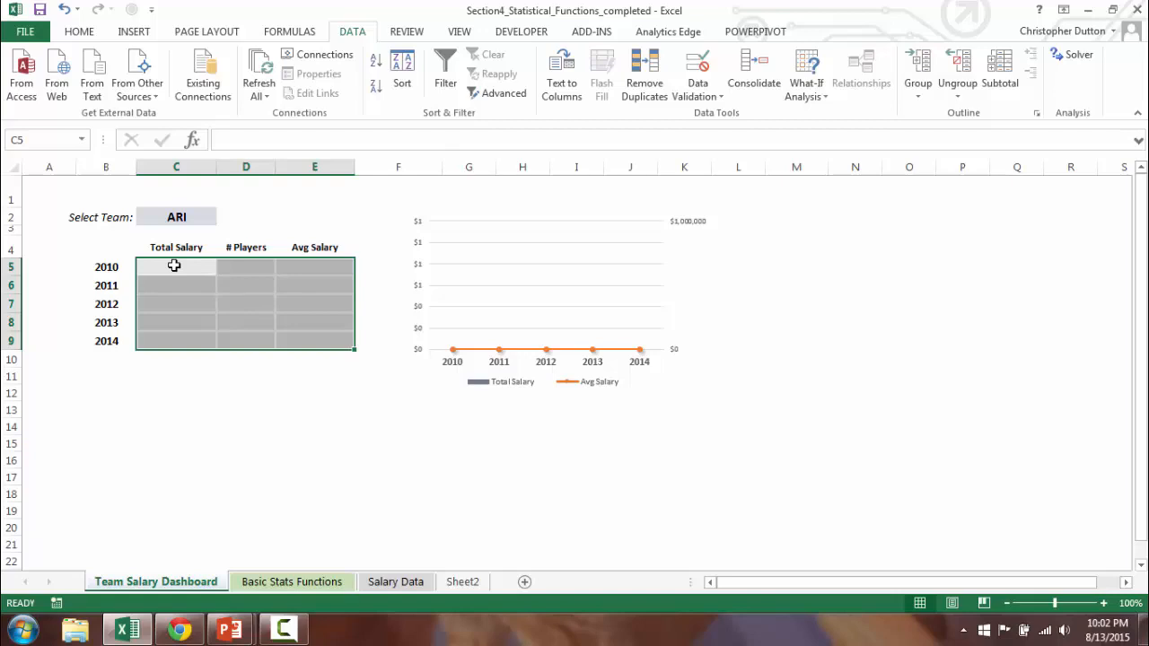
click(174, 266)
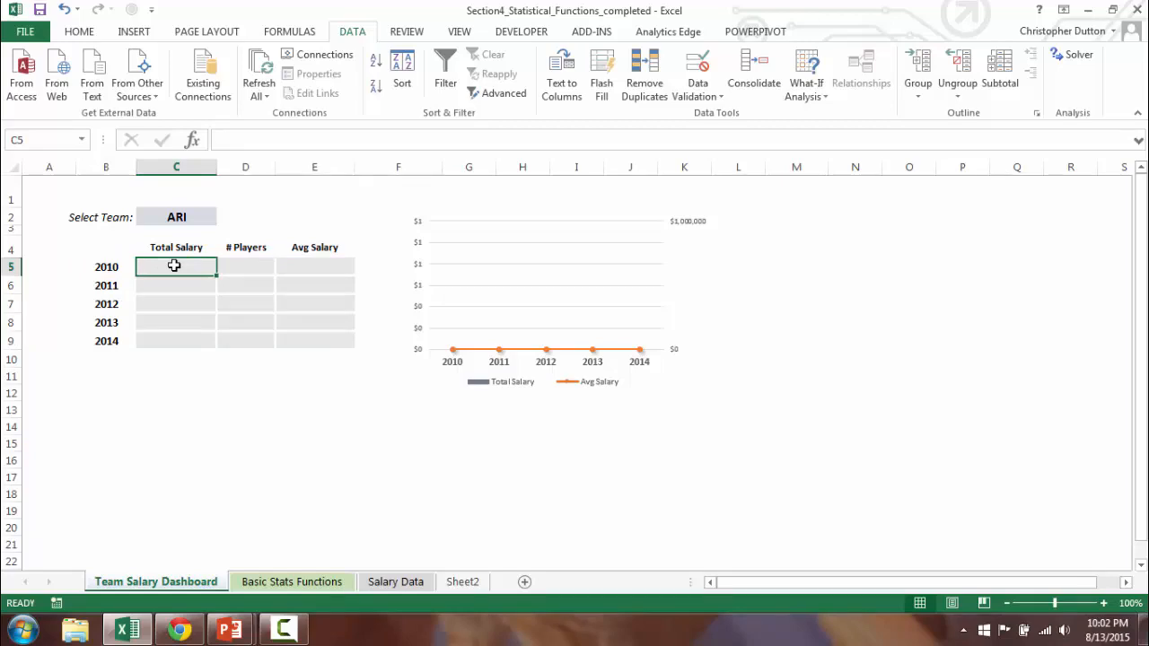
text(=SUMIFS)
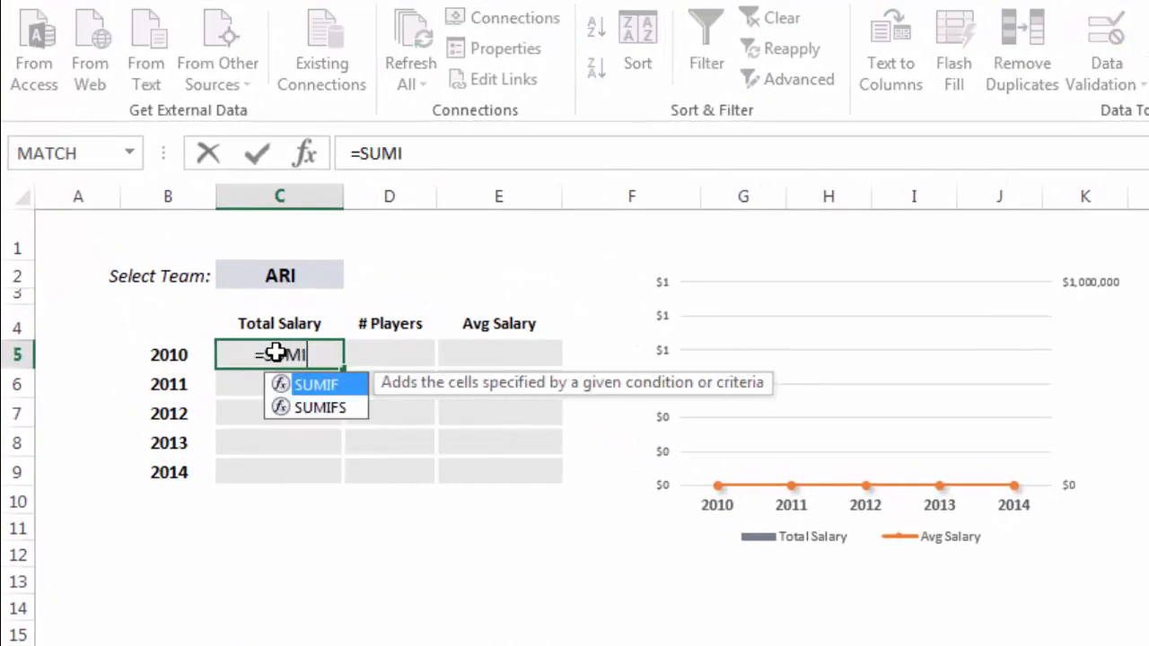
text(()
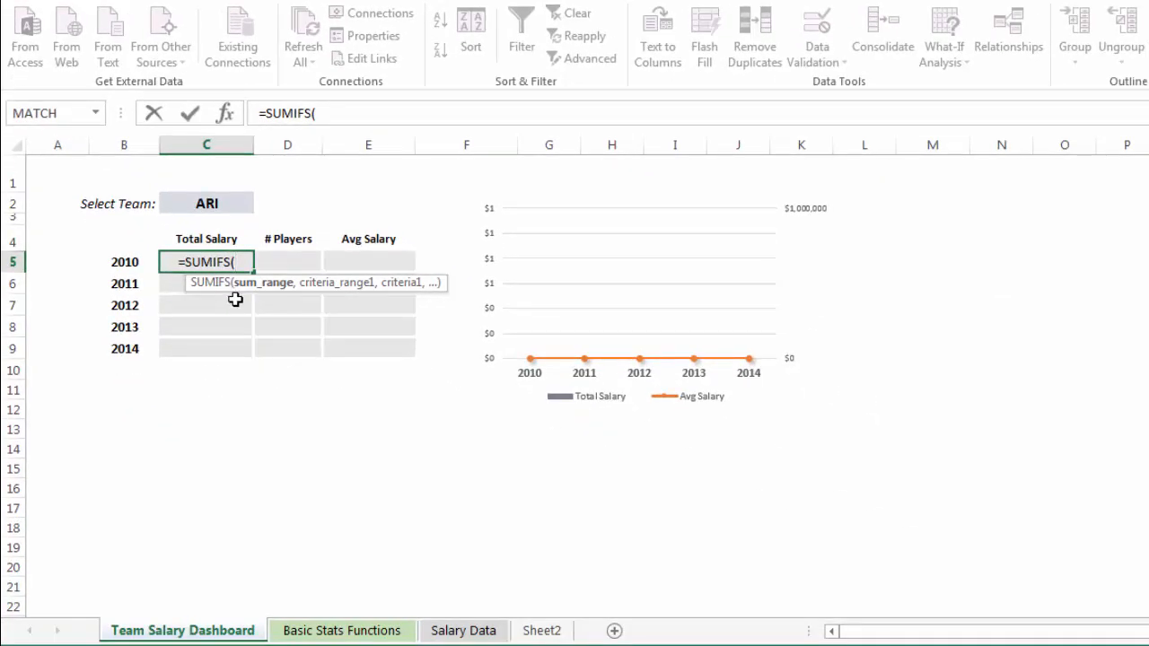
click(474, 632)
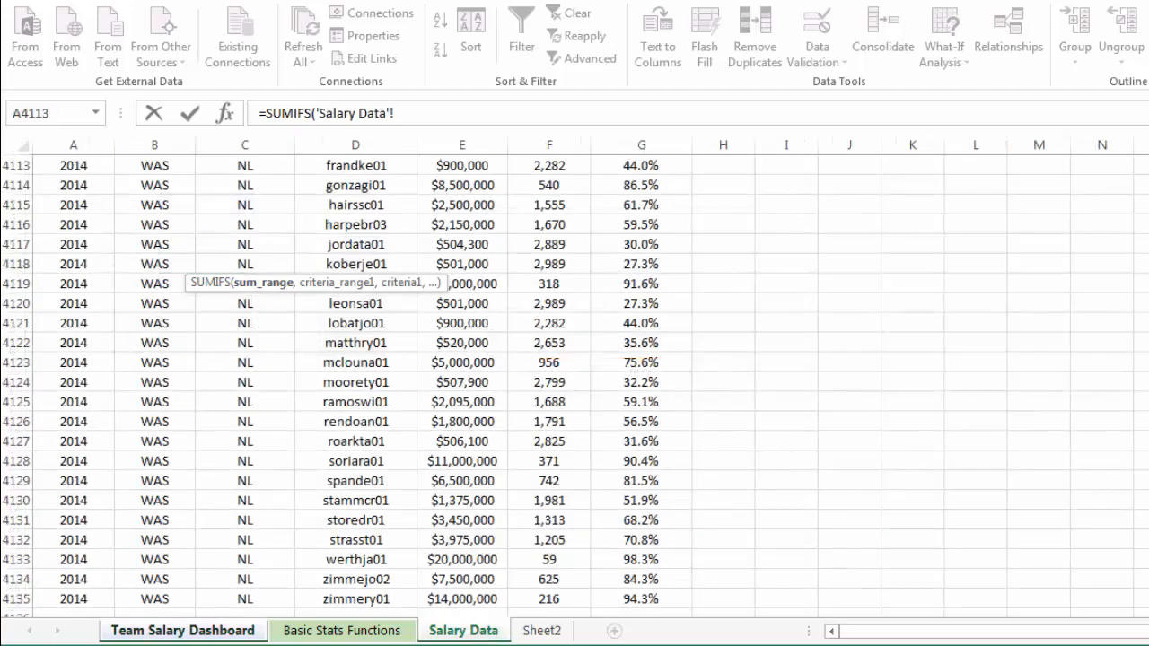
drag(1147, 588, 1147, 162)
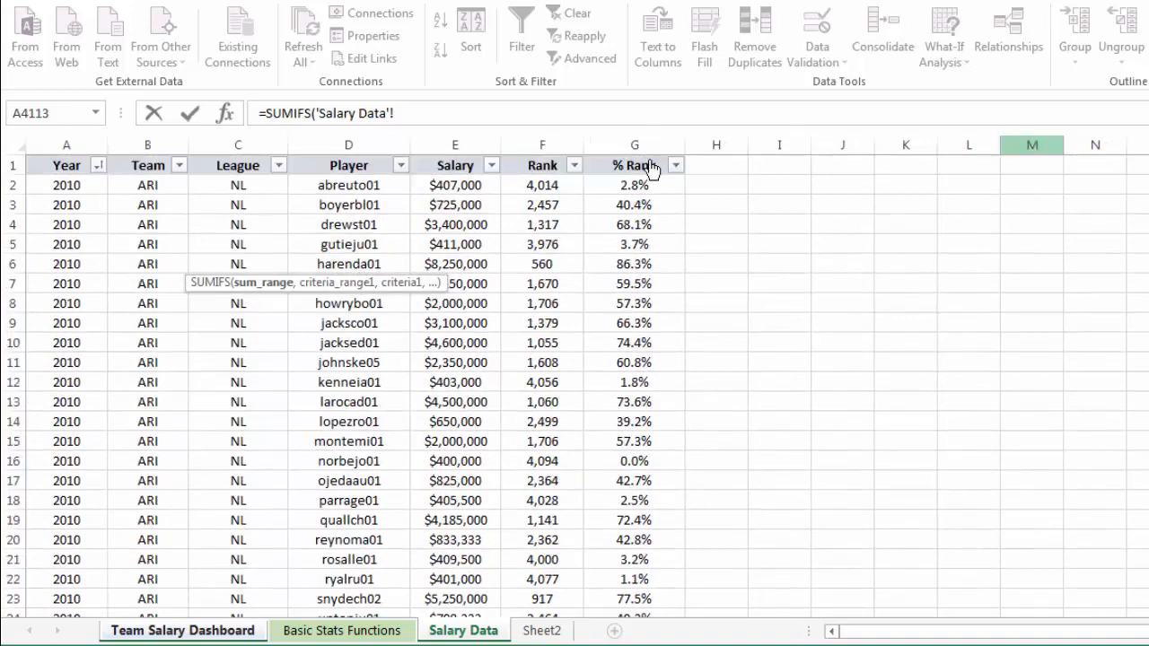
click(445, 142)
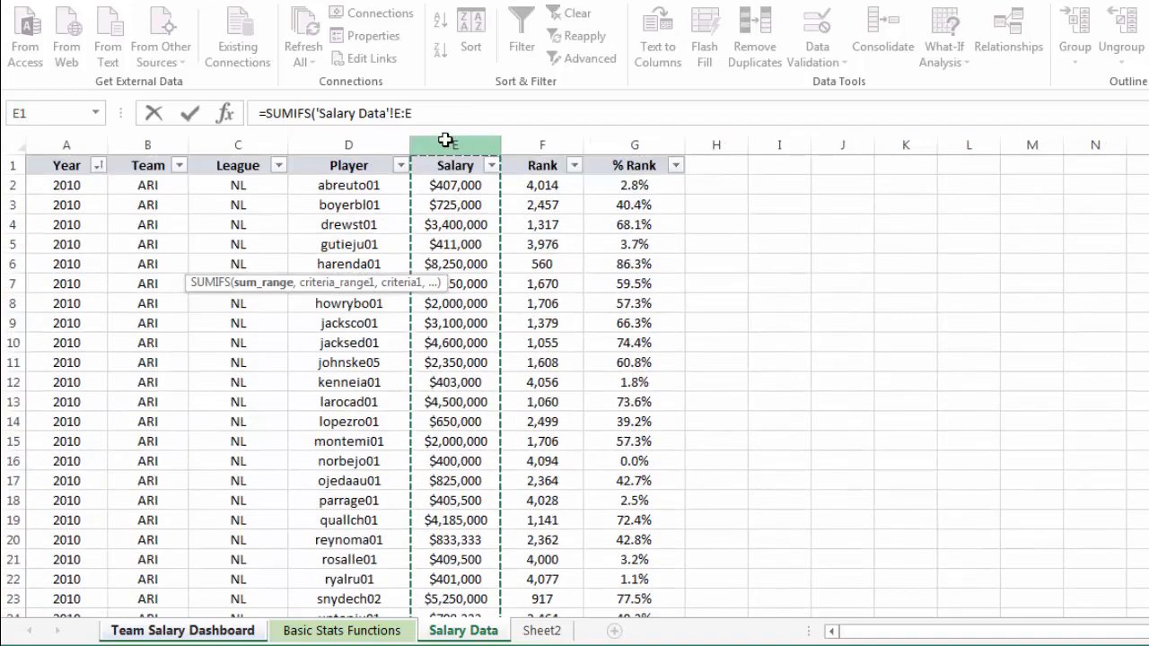
key(F4)
text(,)
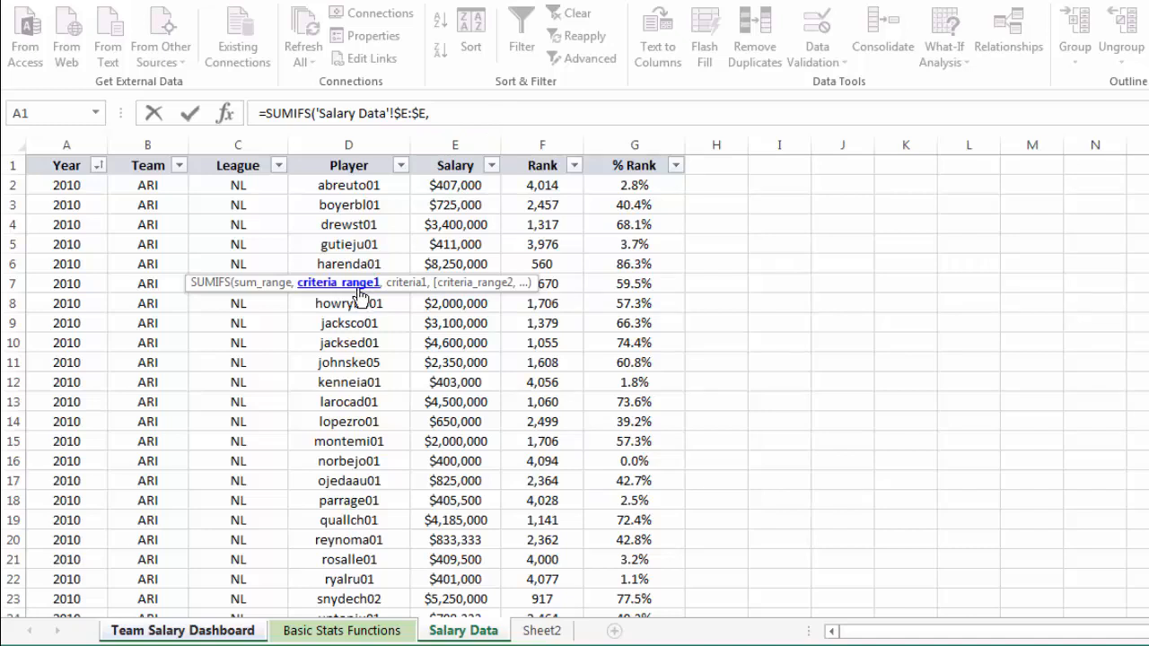
Add the first SUMIFS condition, matching the Team column 'Salary Data'!$B:$B to the selected team in 'Team Salary Dashboard'!$C$2, both as absolute references.
click(152, 143)
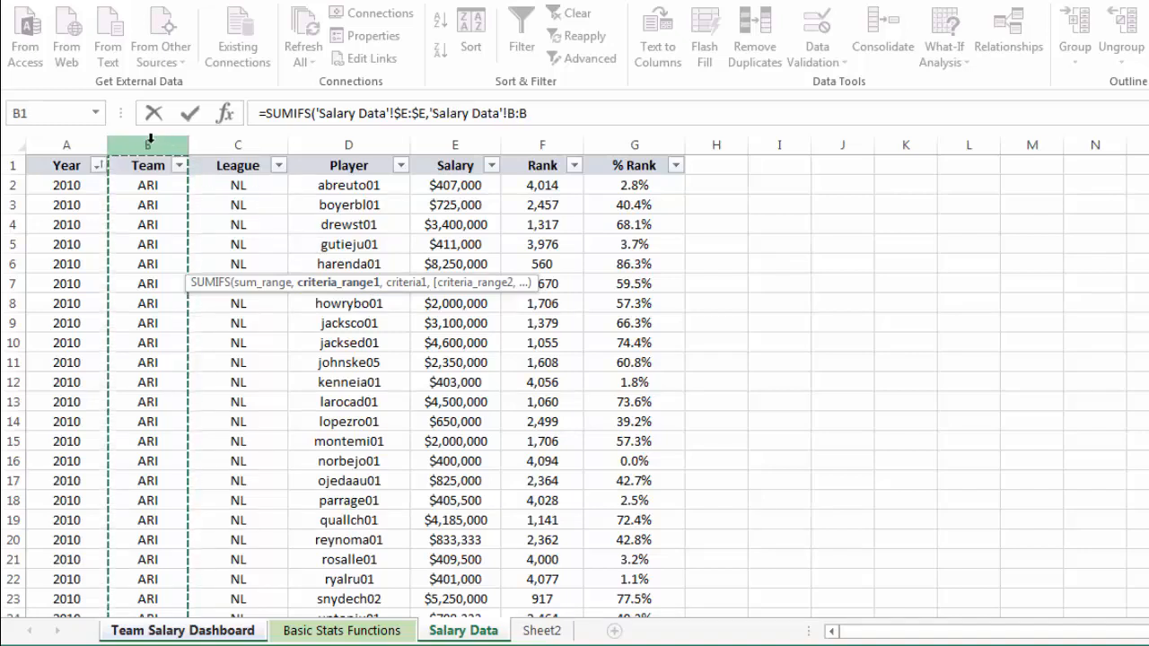
key(F4)
text(,)
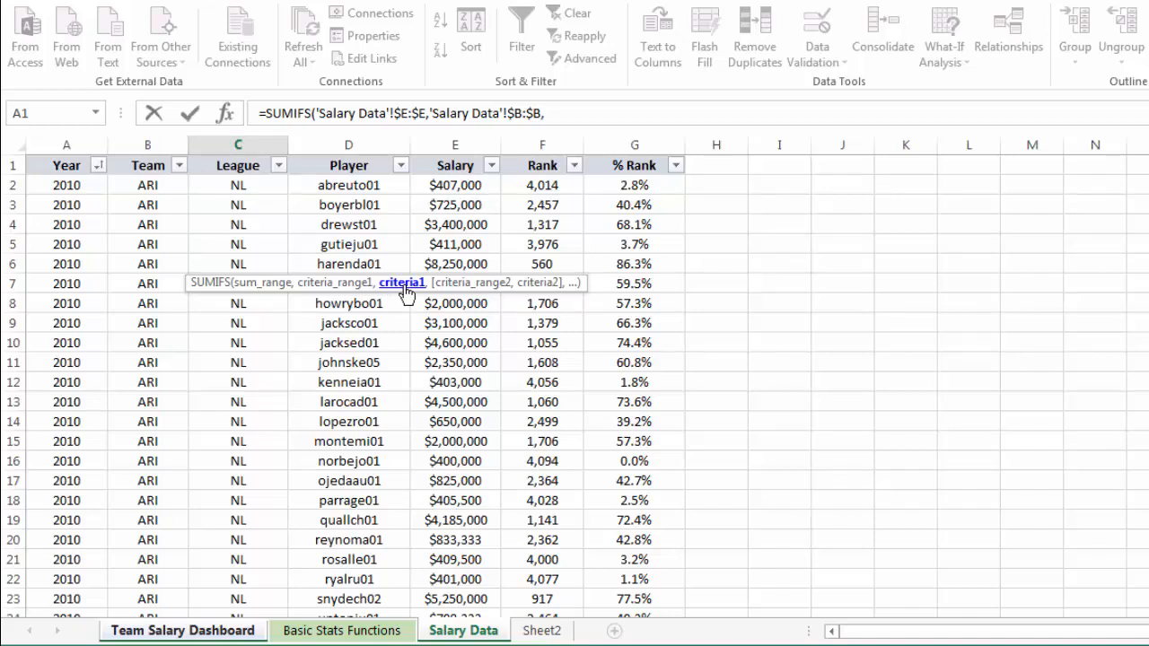
click(204, 632)
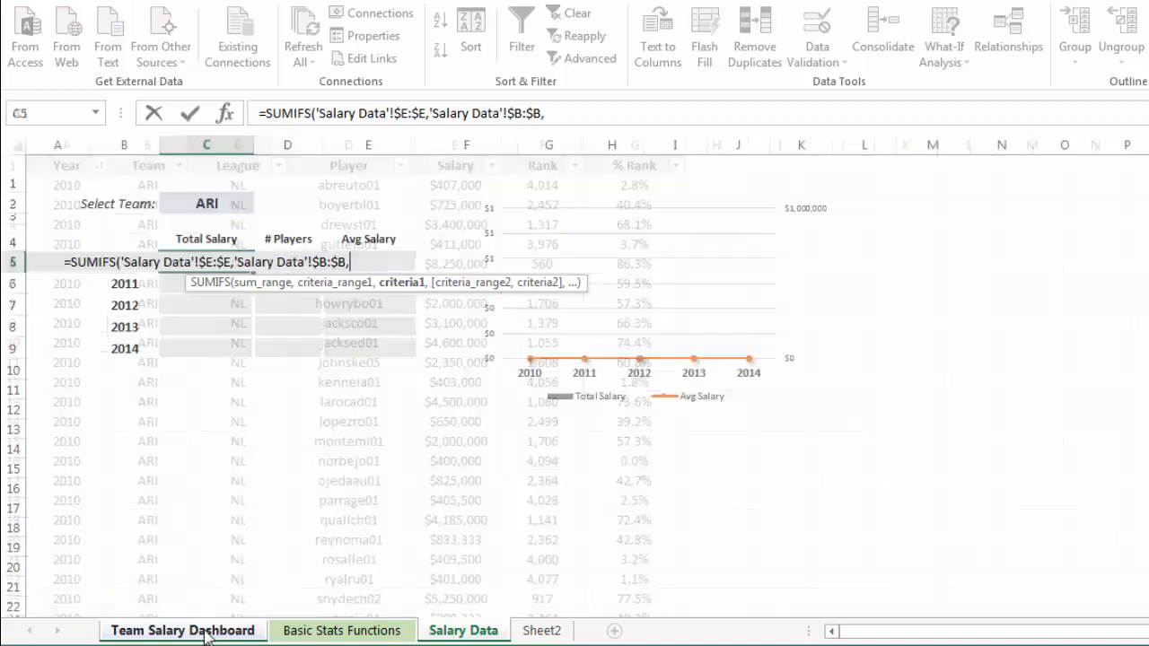
click(206, 201)
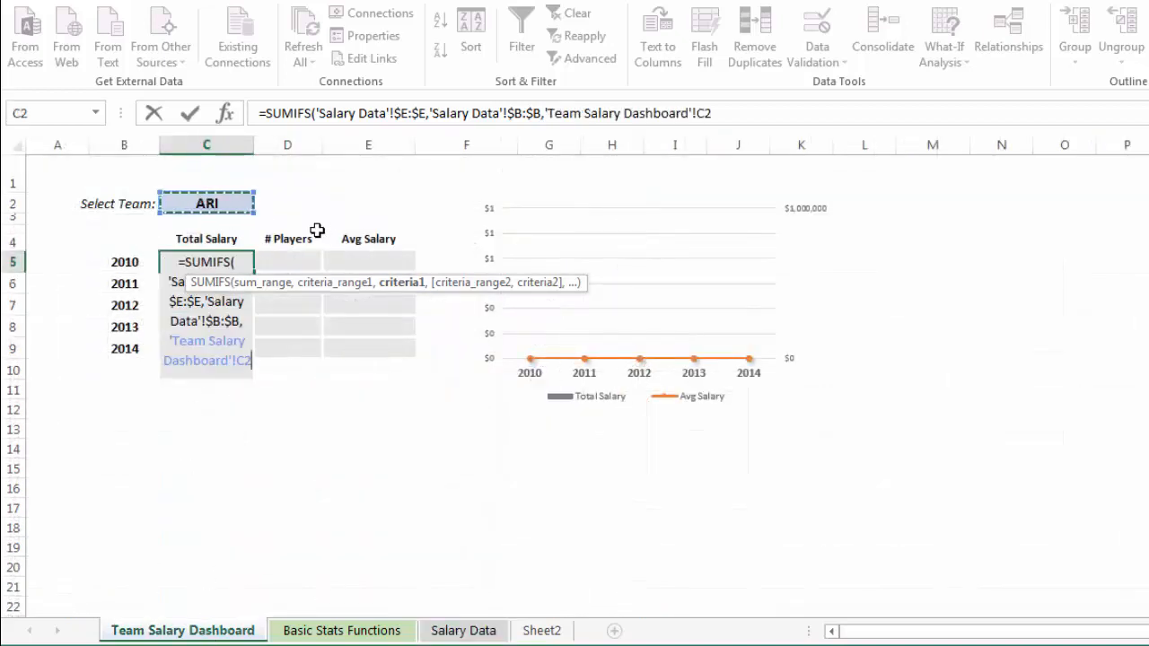
key(F4)
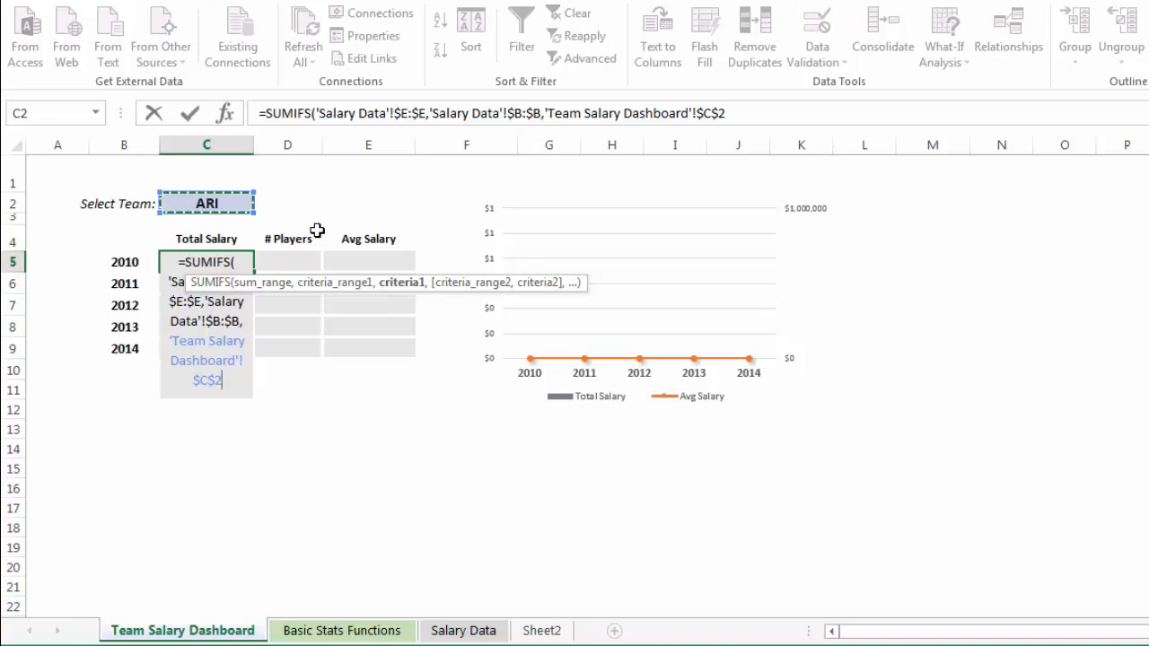
text(,)
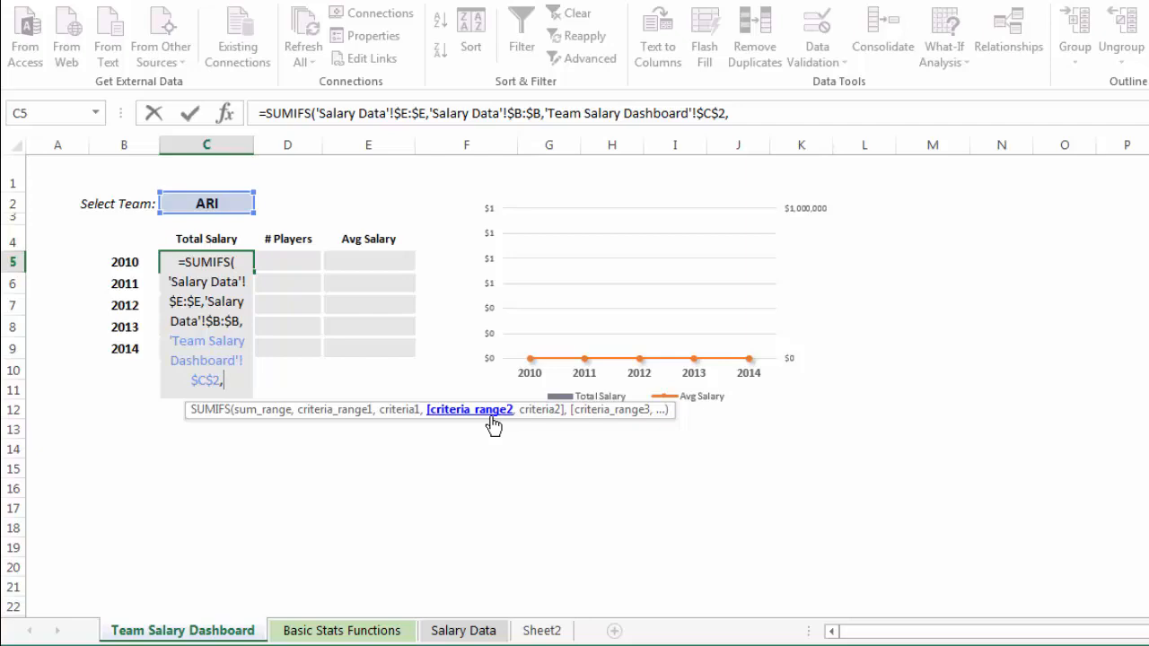
Add a second SUMIFS condition matching the absolute Year column 'Salary Data'!$A:$A to the year in 'Team Salary Dashboard'!$B$5, and enter the completed formula.
click(463, 630)
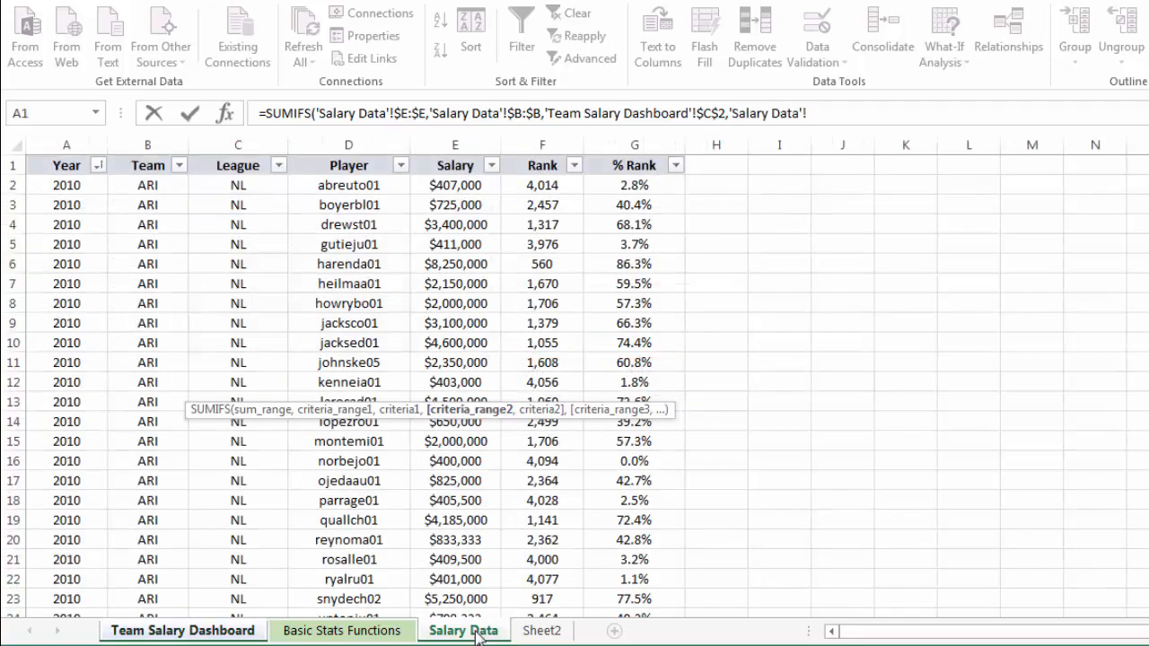
click(86, 137)
key(F4)
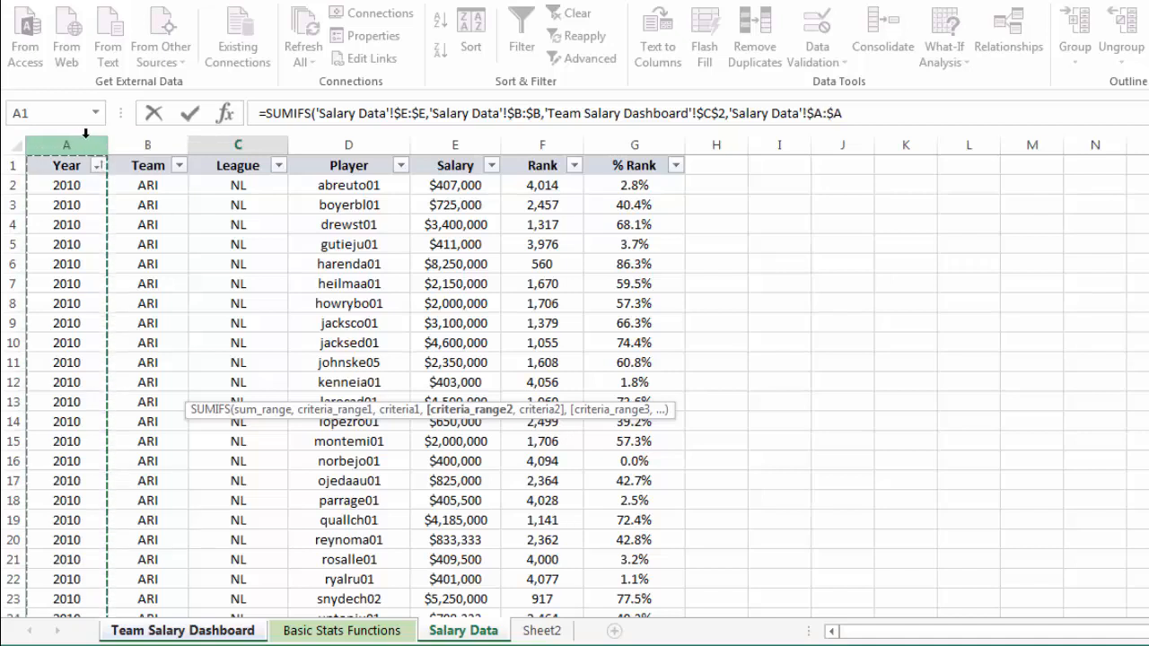
text(,)
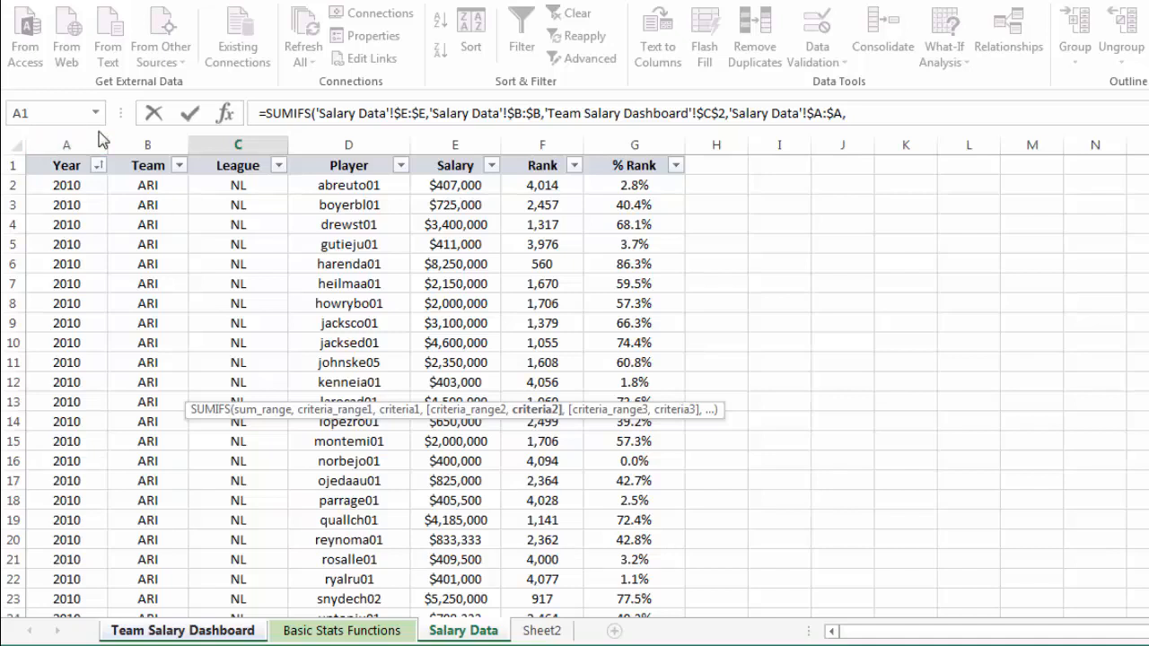
click(164, 631)
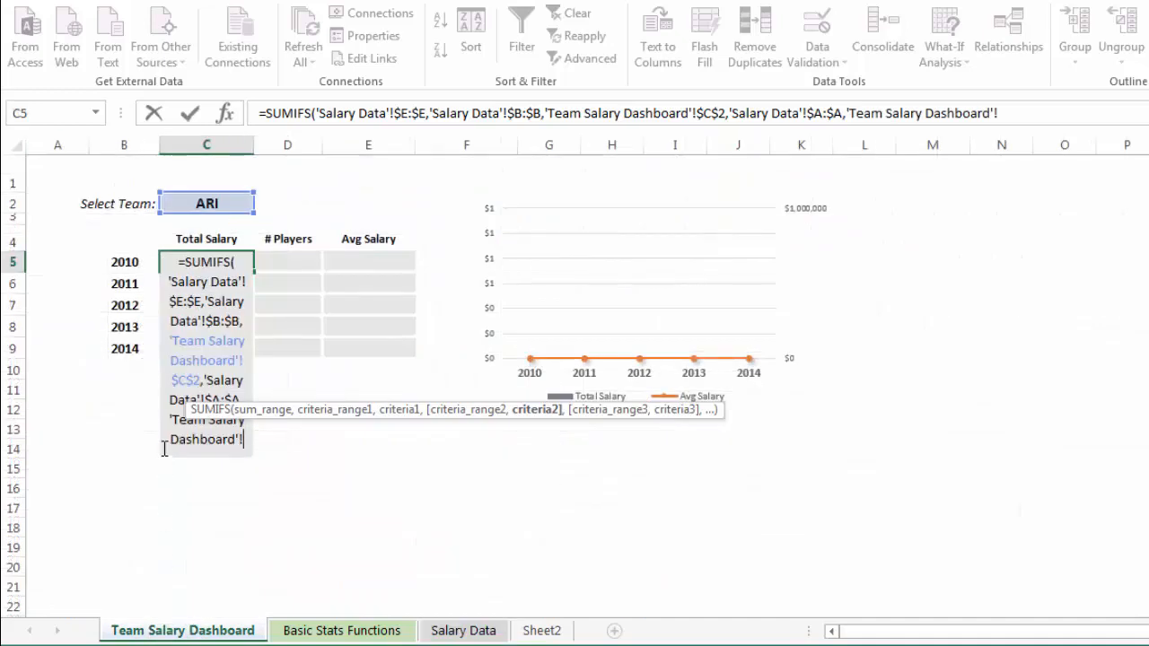
click(125, 262)
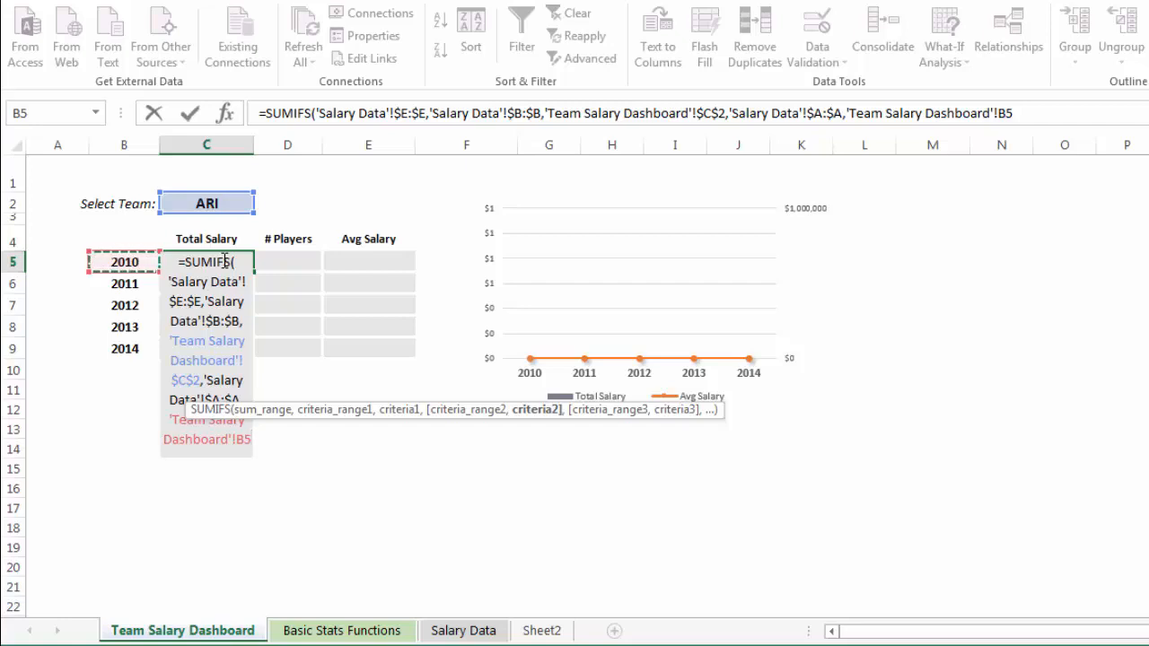
key(F4)
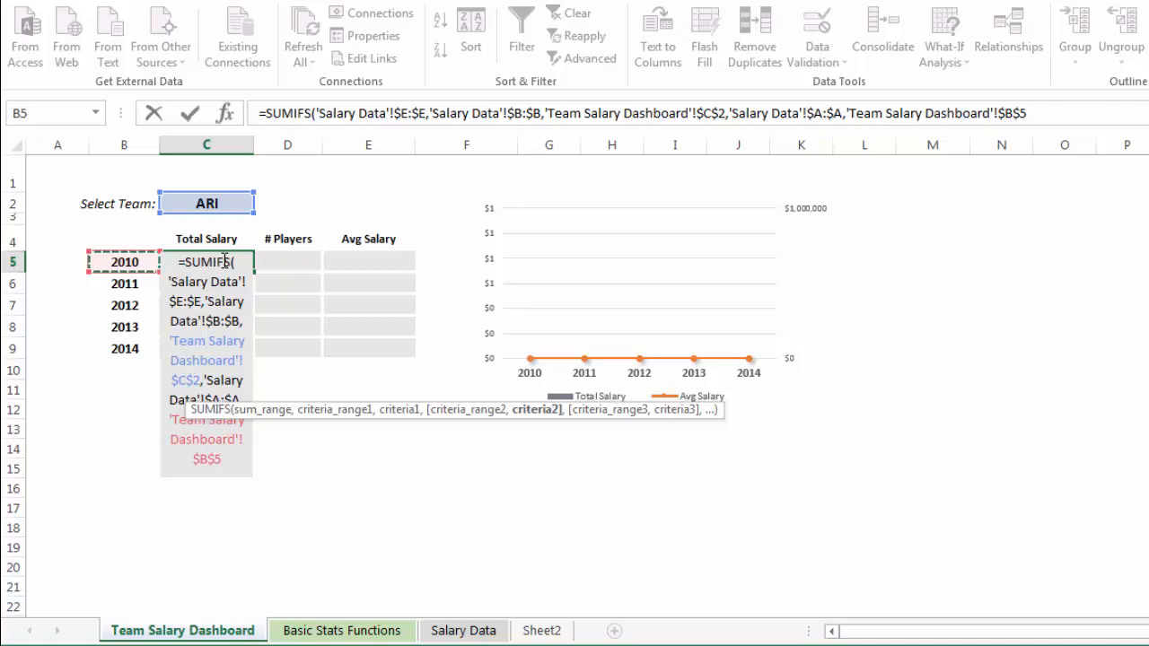
text())
key(Return)
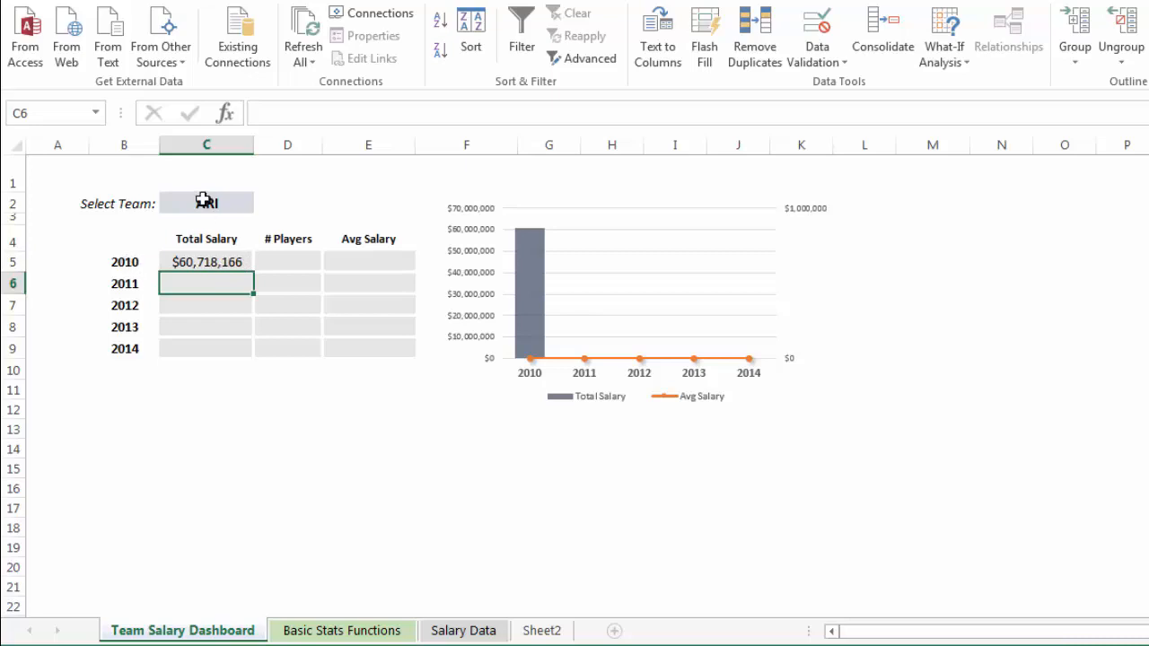
Try to copy the 2010 Total Salary formula from C5 down to C9.
click(217, 265)
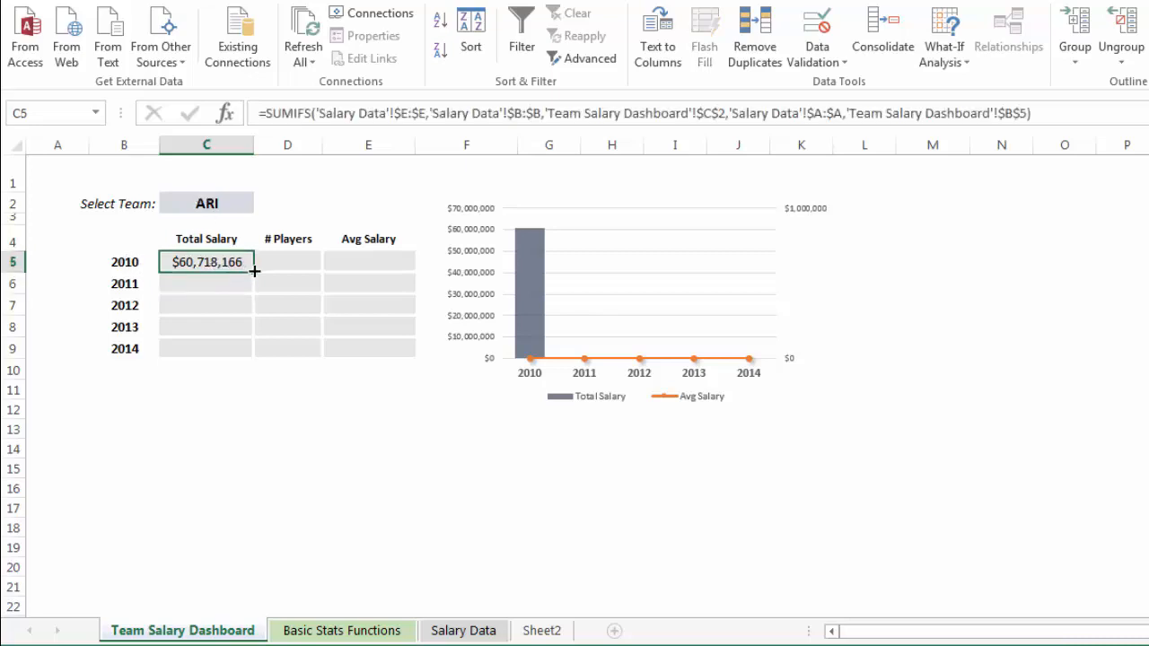
drag(254, 269, 260, 356)
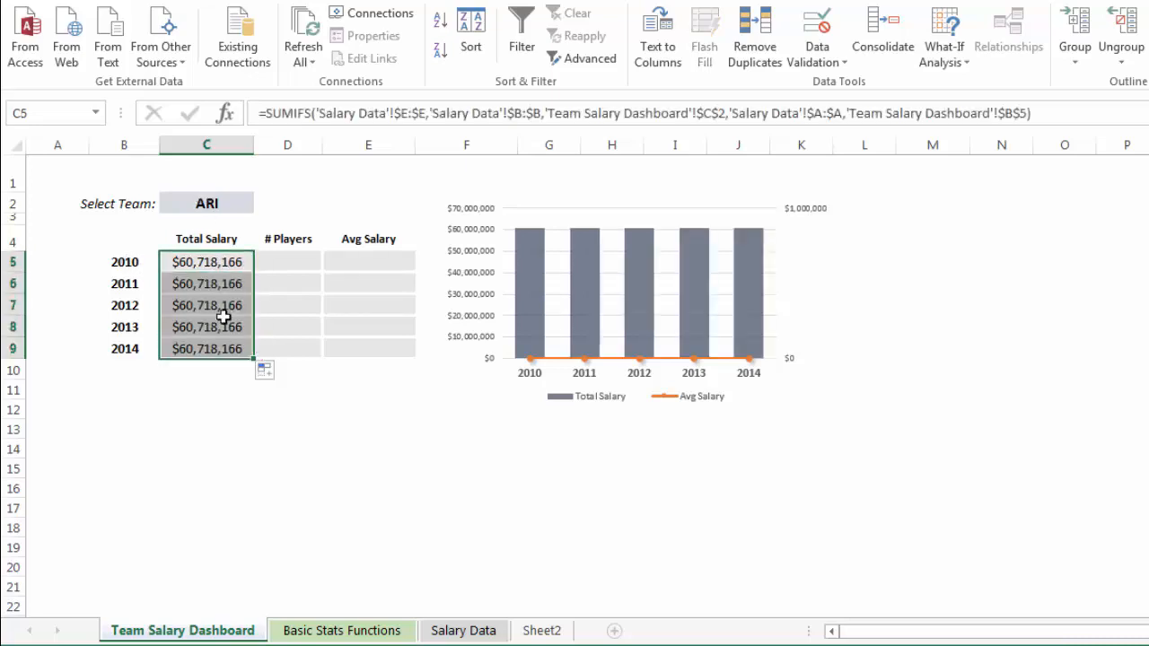
Compare the formulas in Total Salary cells C5 to C9, checking which year cell each one references.
click(227, 260)
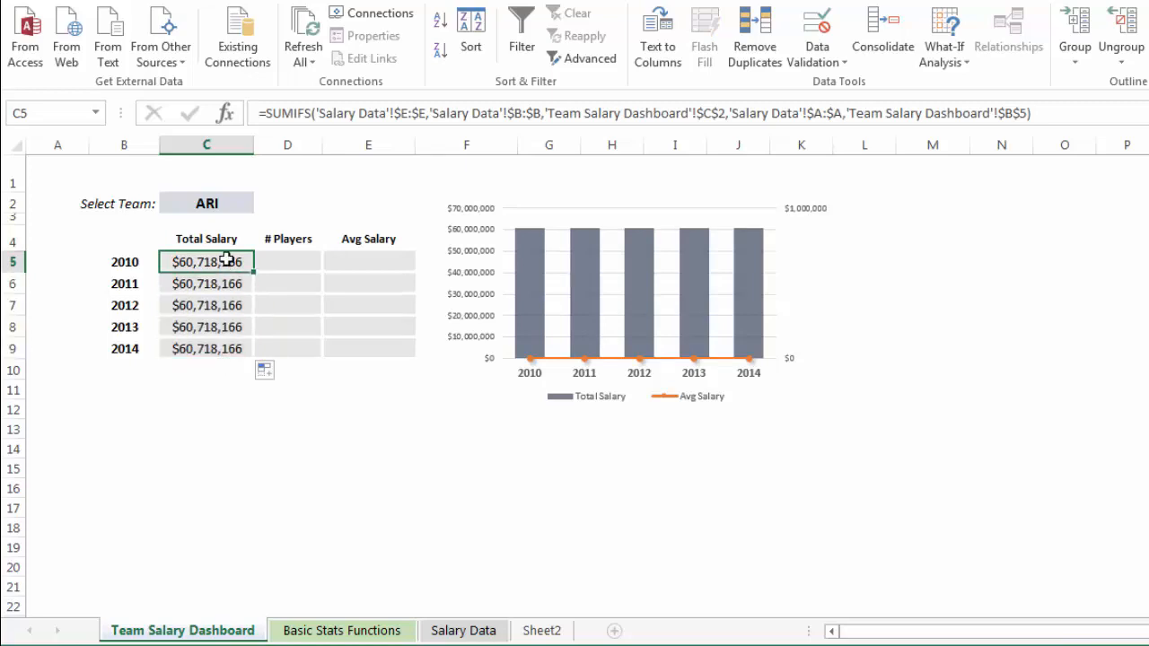
key(Down)
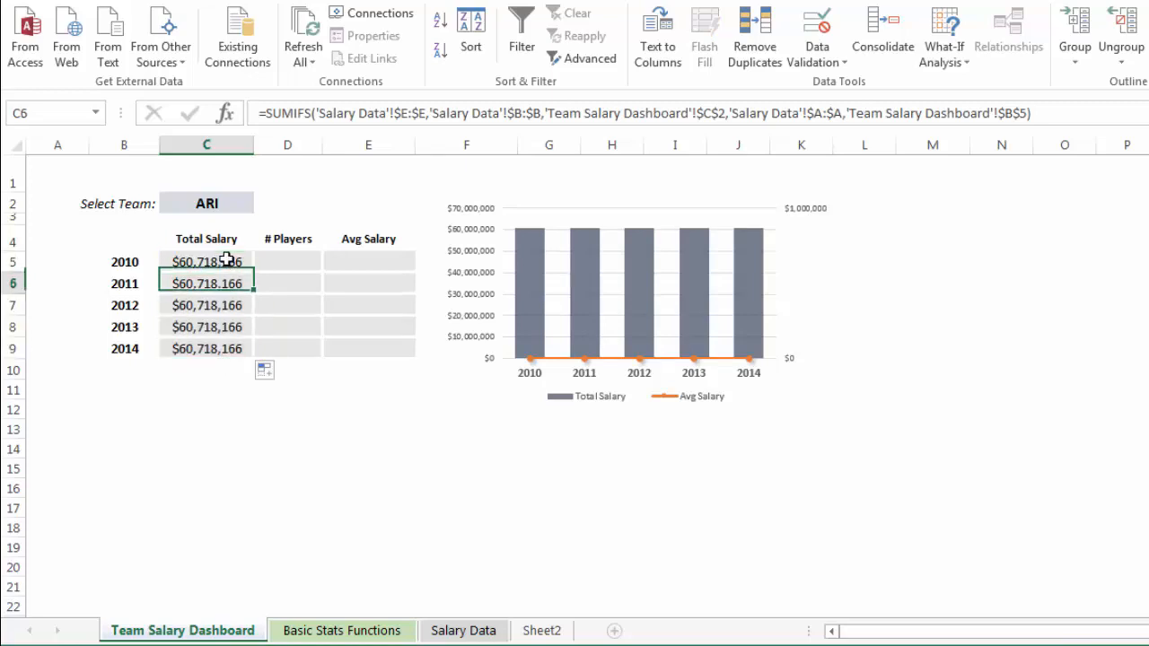
key(Up)
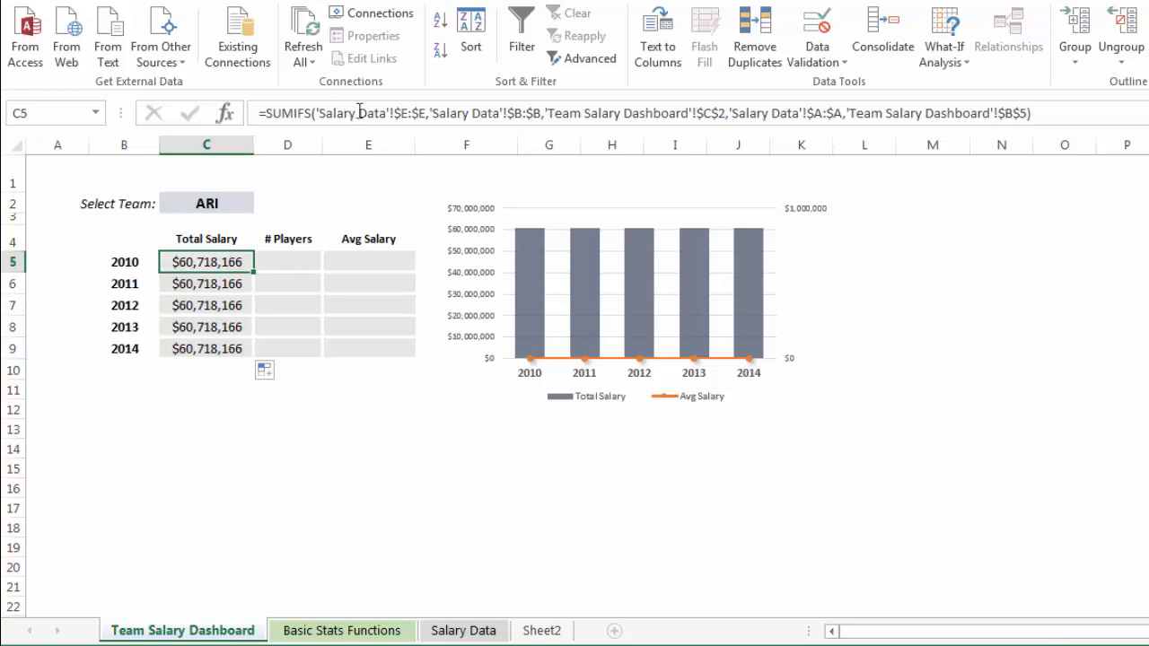
key(Down)
key(Down)
key(Down)
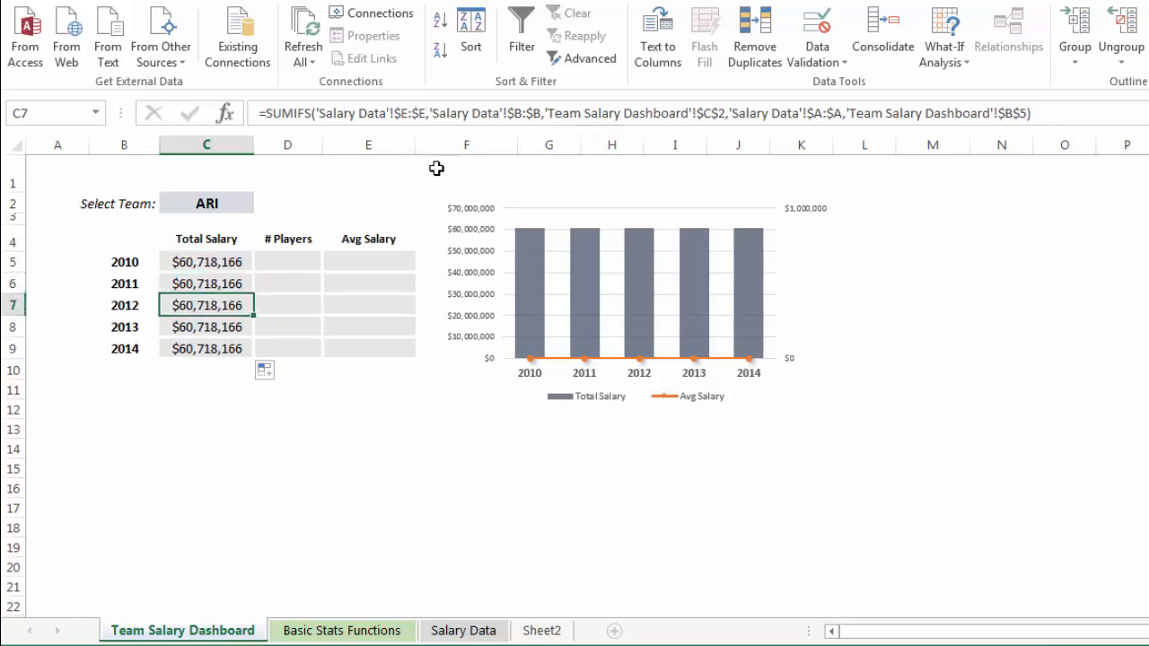
key(Down)
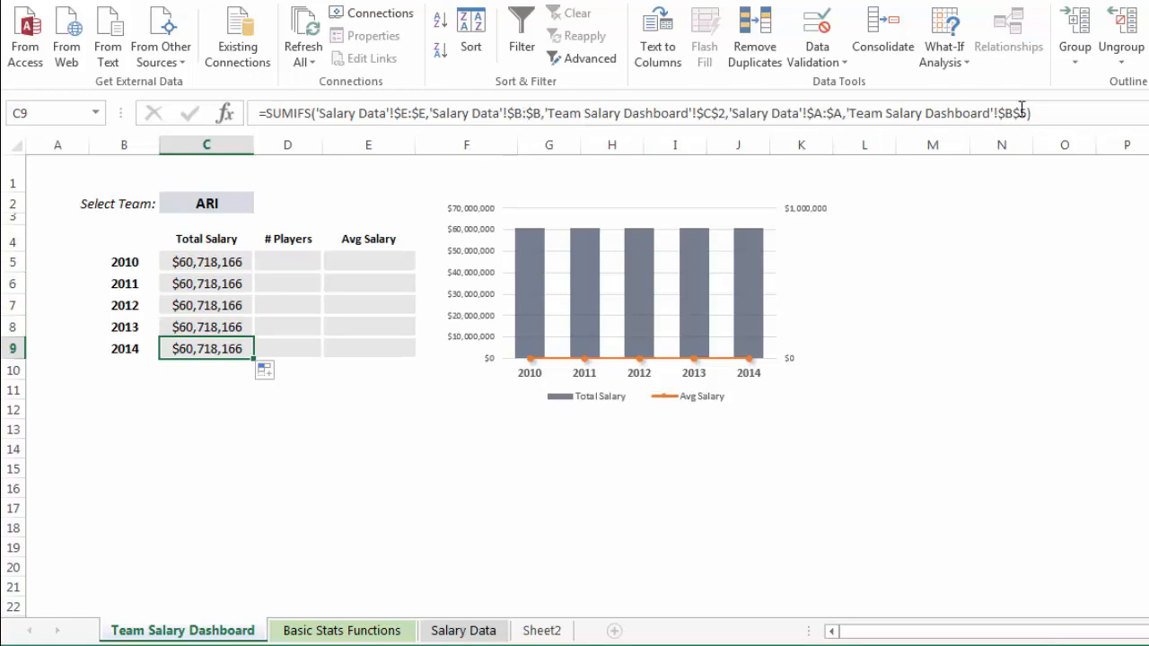
key(Up)
key(Up)
key(Up)
key(Up)
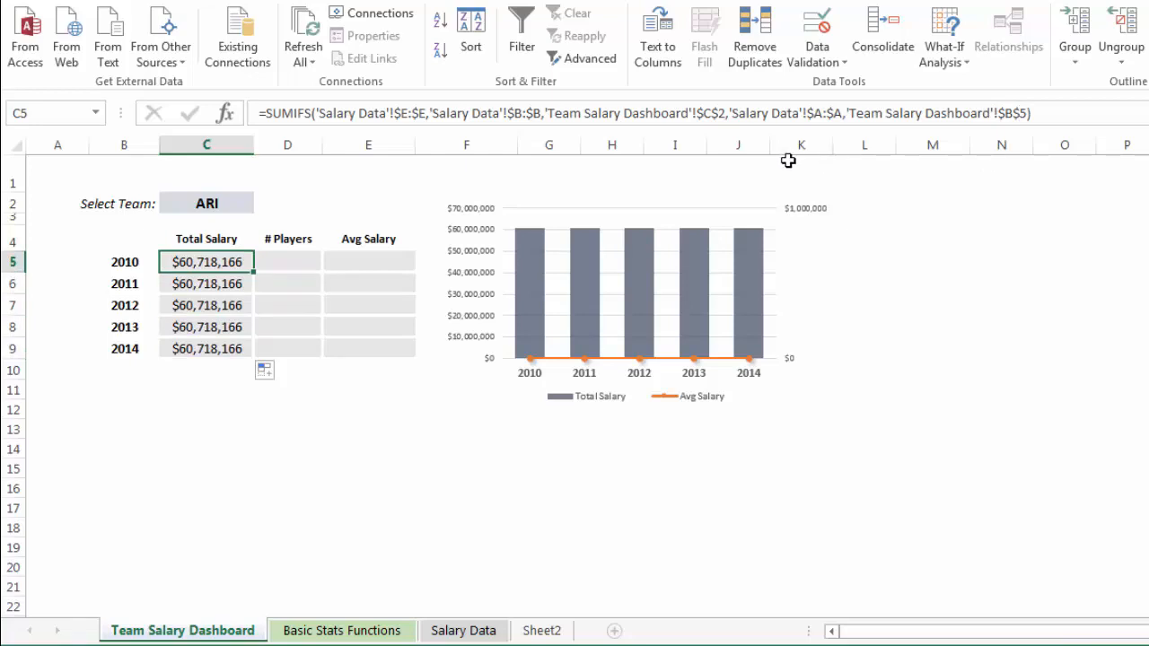
double_click(178, 256)
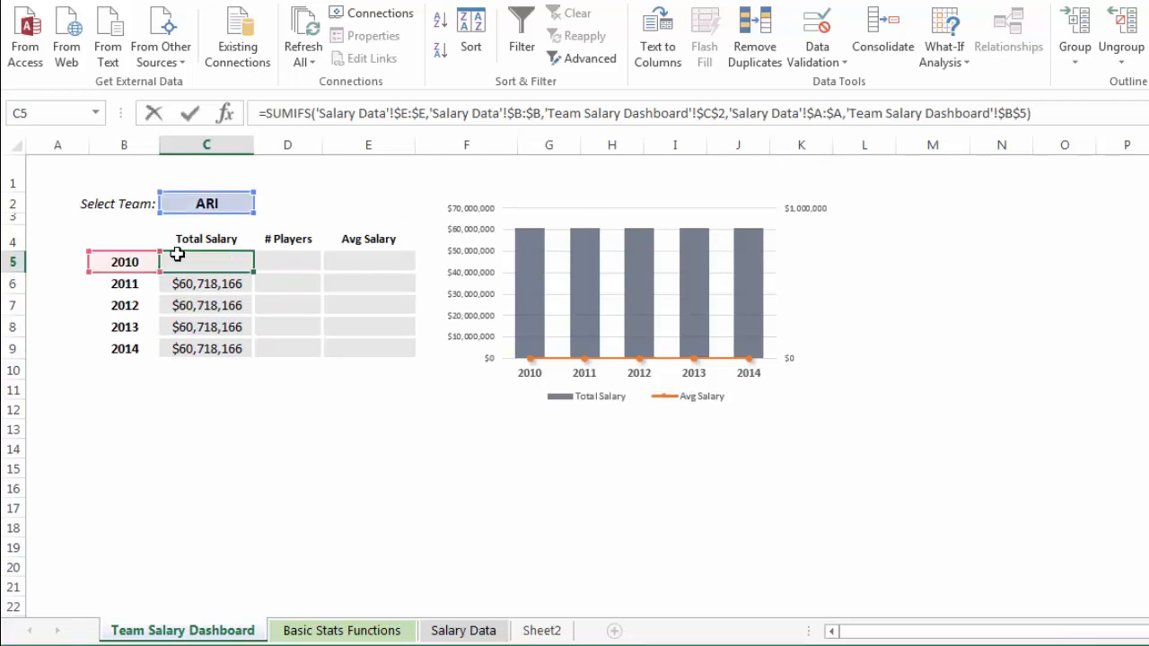
key(Return)
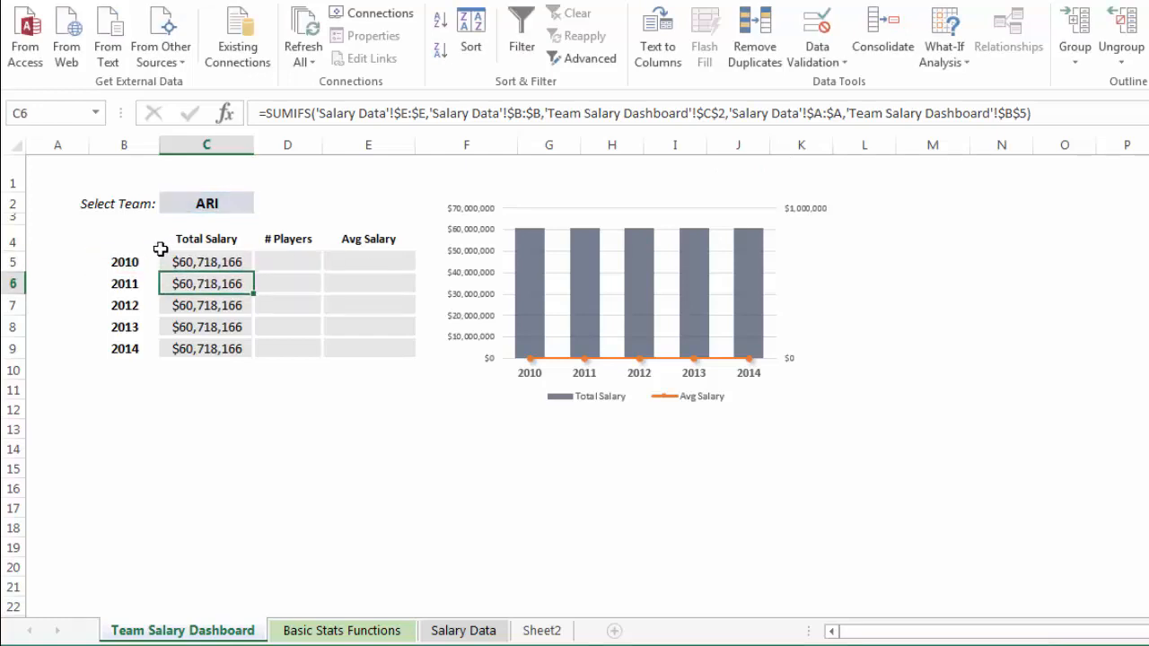
key(Down)
key(Down)
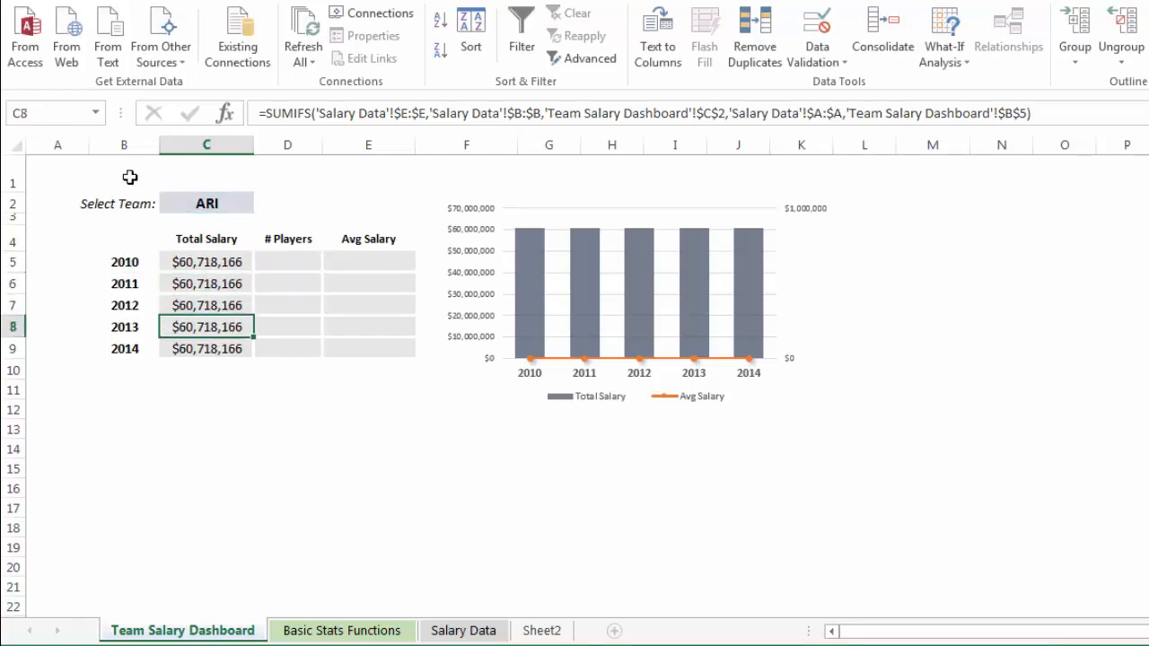
double_click(221, 334)
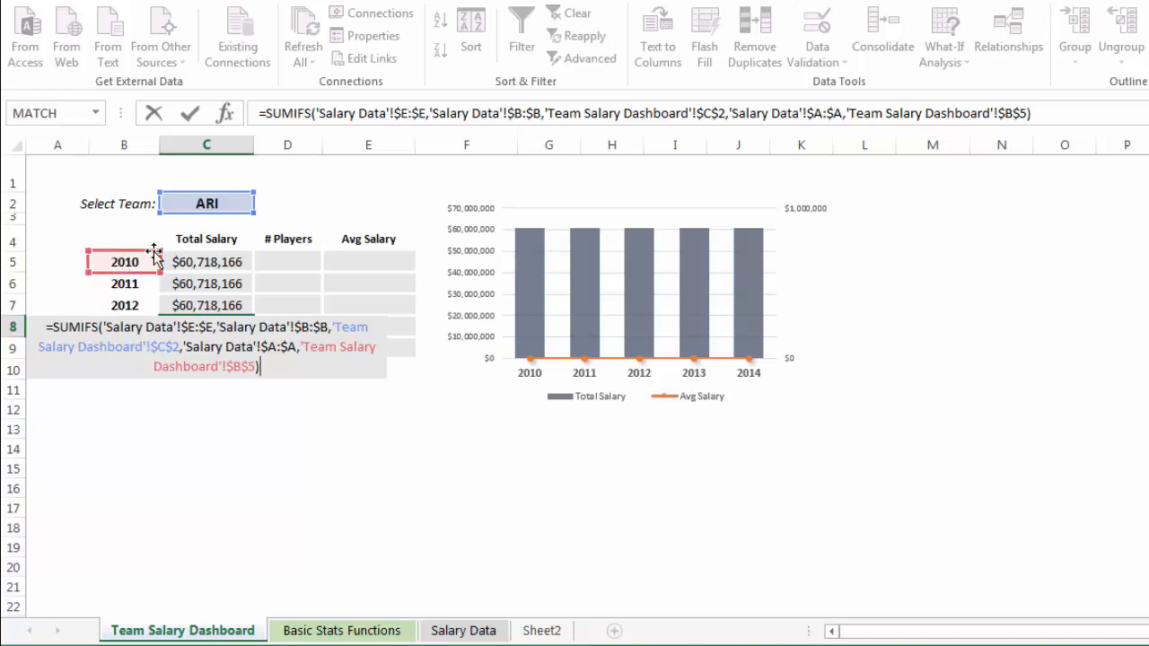
key(Return)
Make the year row relative in the C5 formula by changing $B$5 to $B5, and copy the formula down to C9.
click(204, 261)
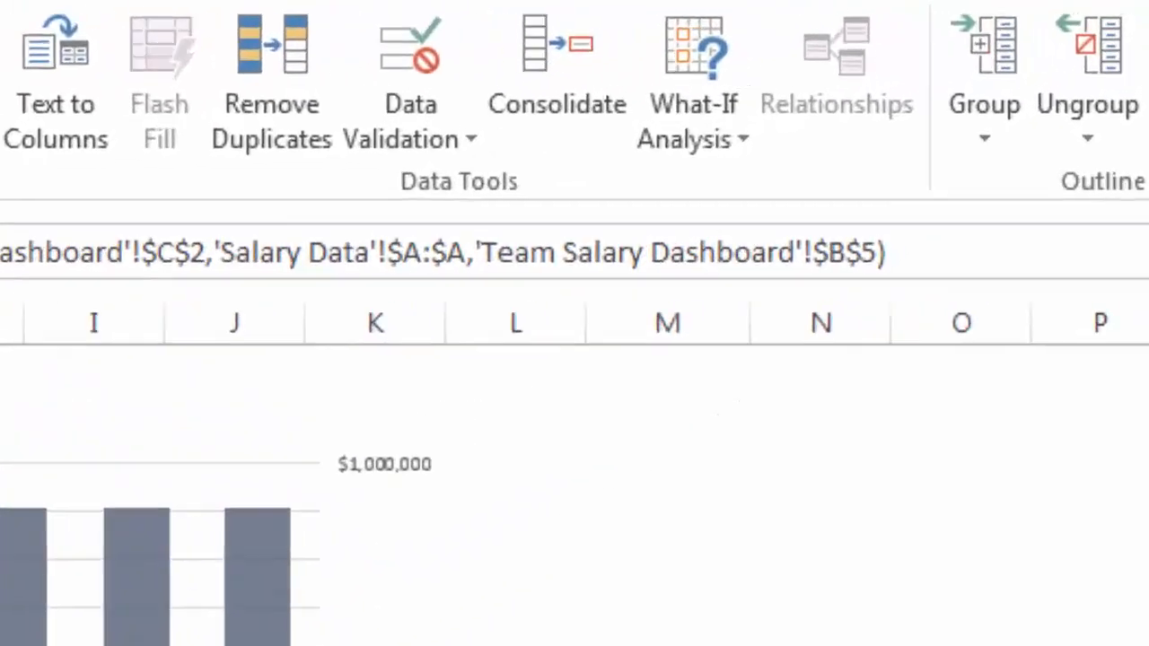
click(862, 252)
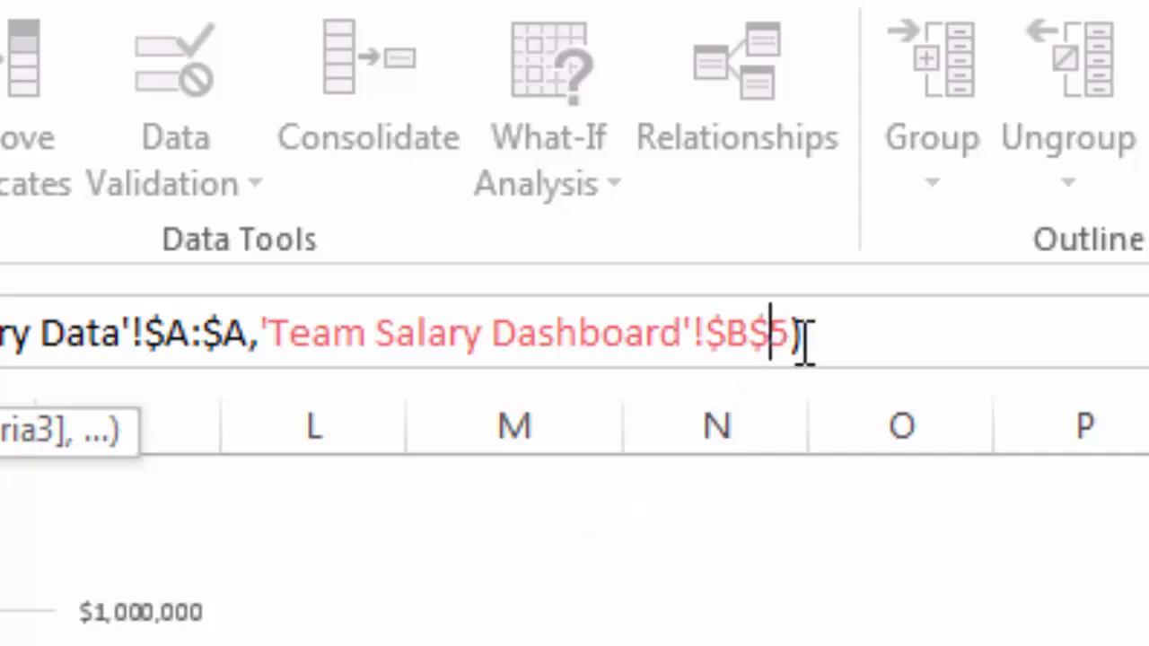
key(BackSpace)
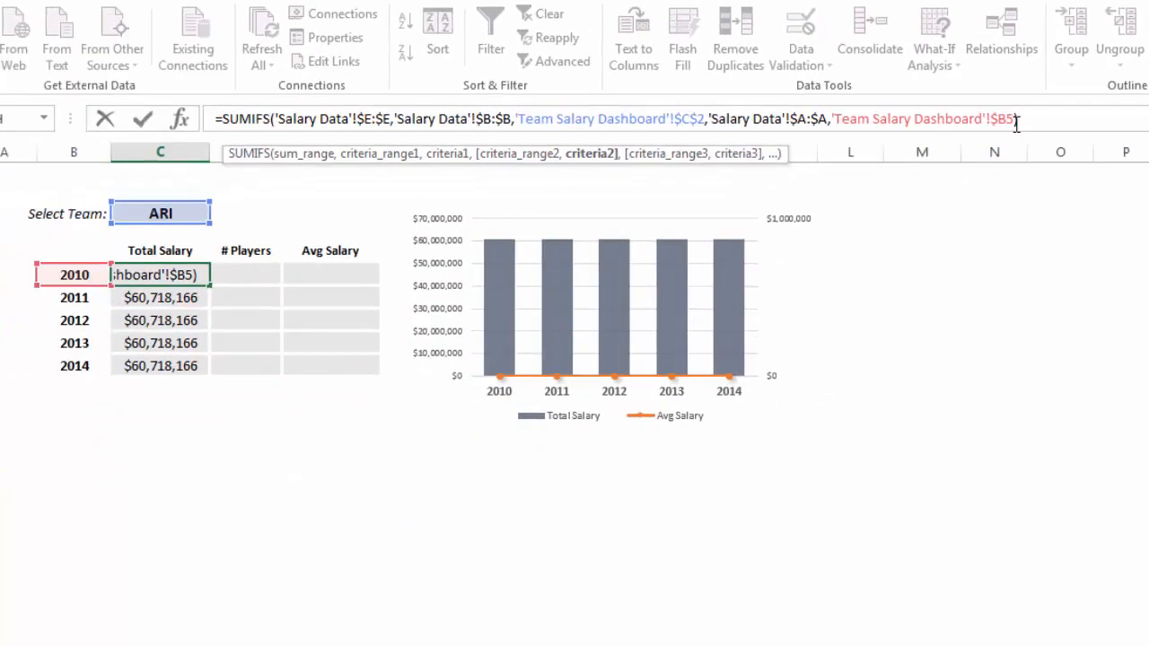
key(Return)
click(192, 275)
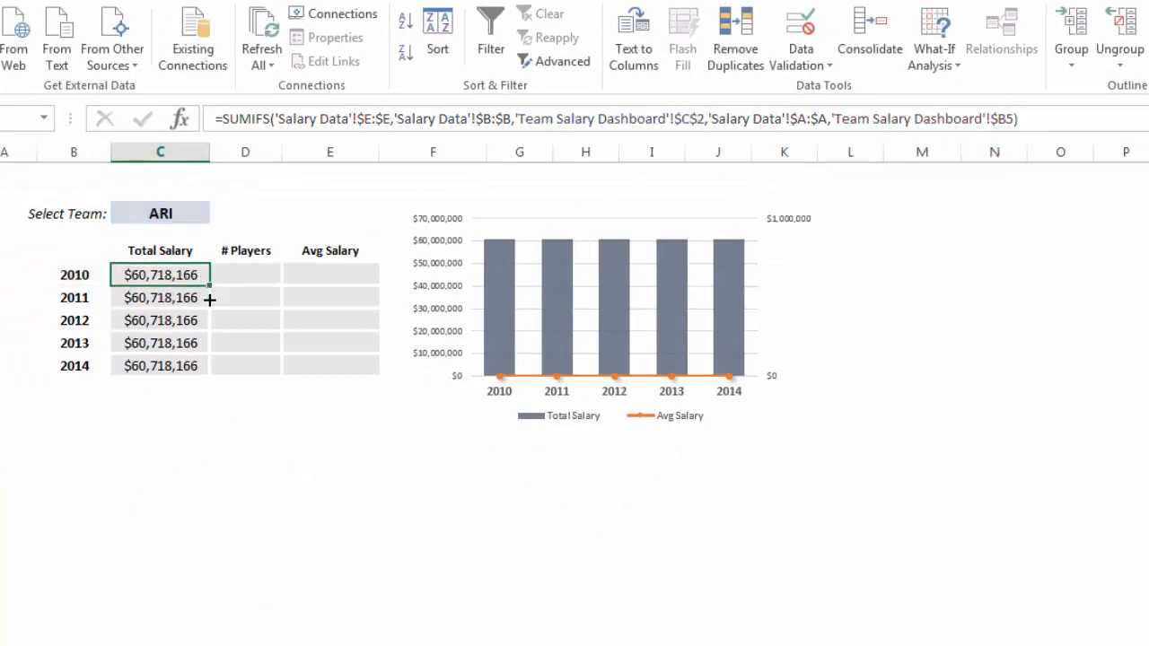
drag(209, 299, 210, 376)
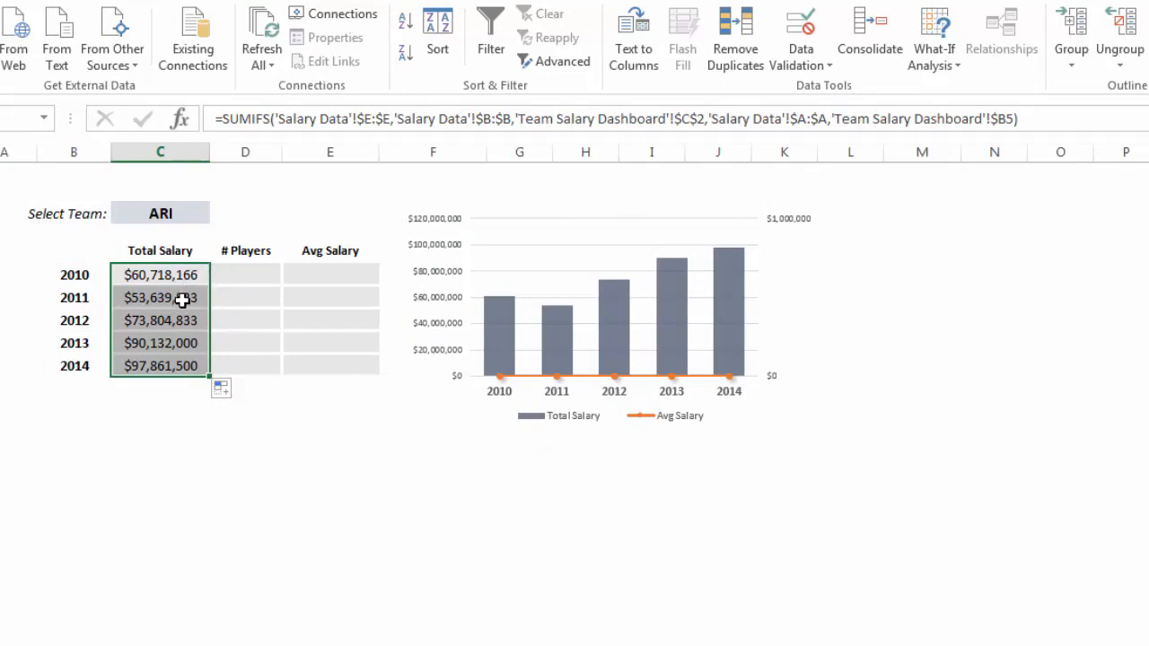
Begin a COUNTIFS formula in the 2010 # Players cell D5, with the absolute Team column 'Salary Data'!$B:$B as the first criteria range.
click(236, 276)
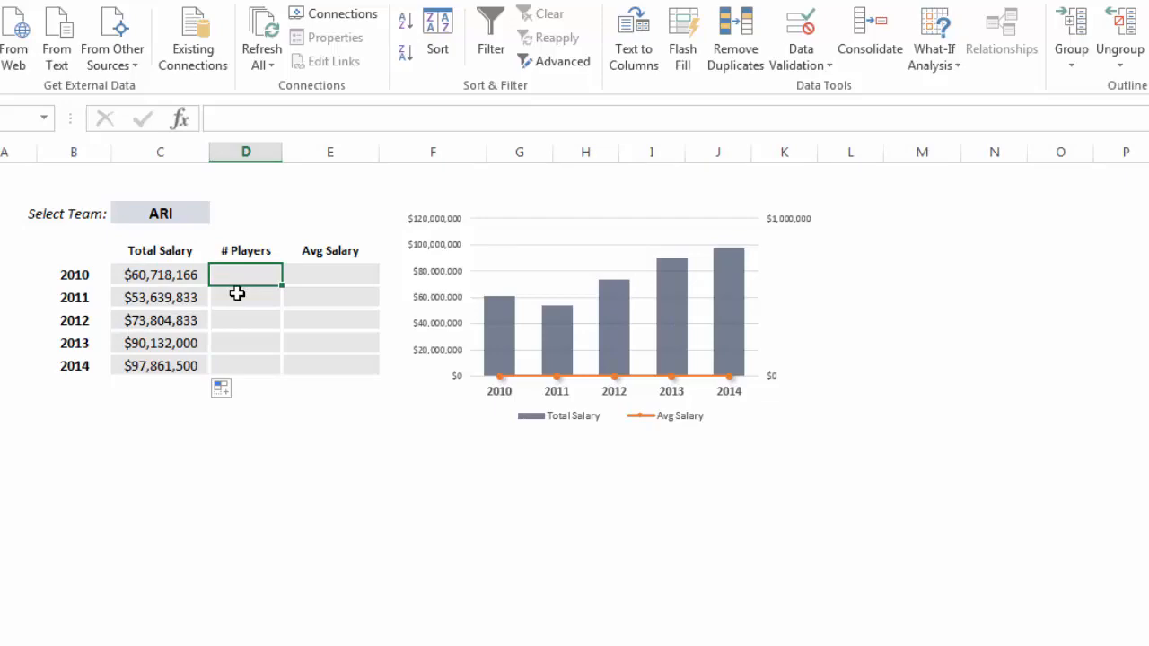
text(=)
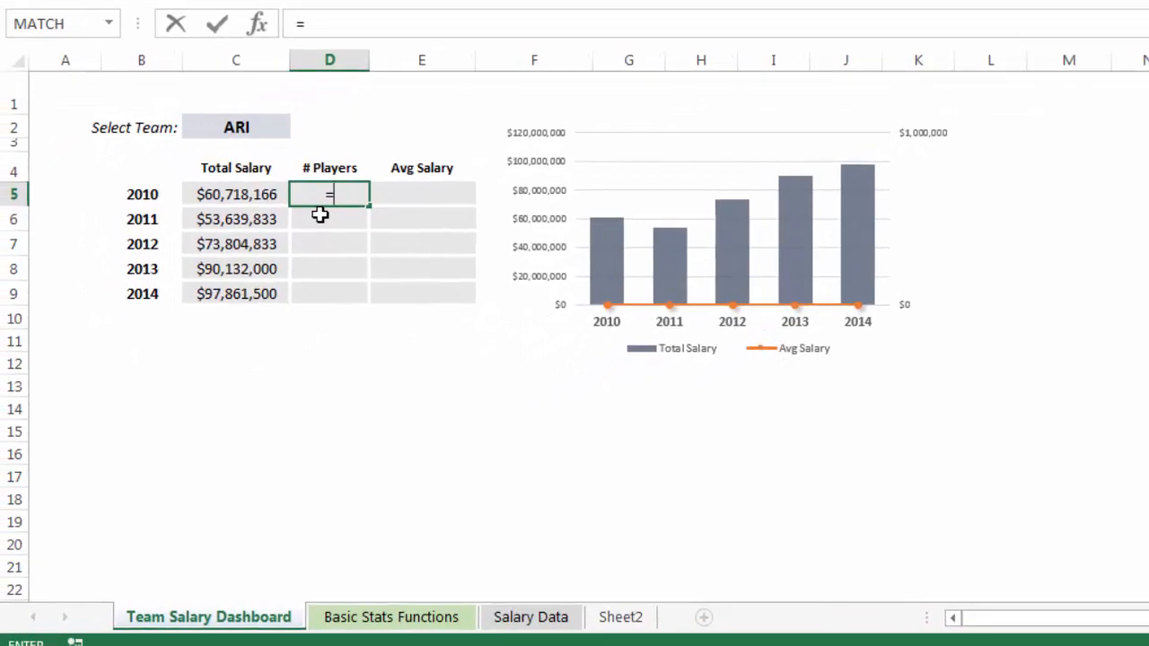
text(COUNTIFS()
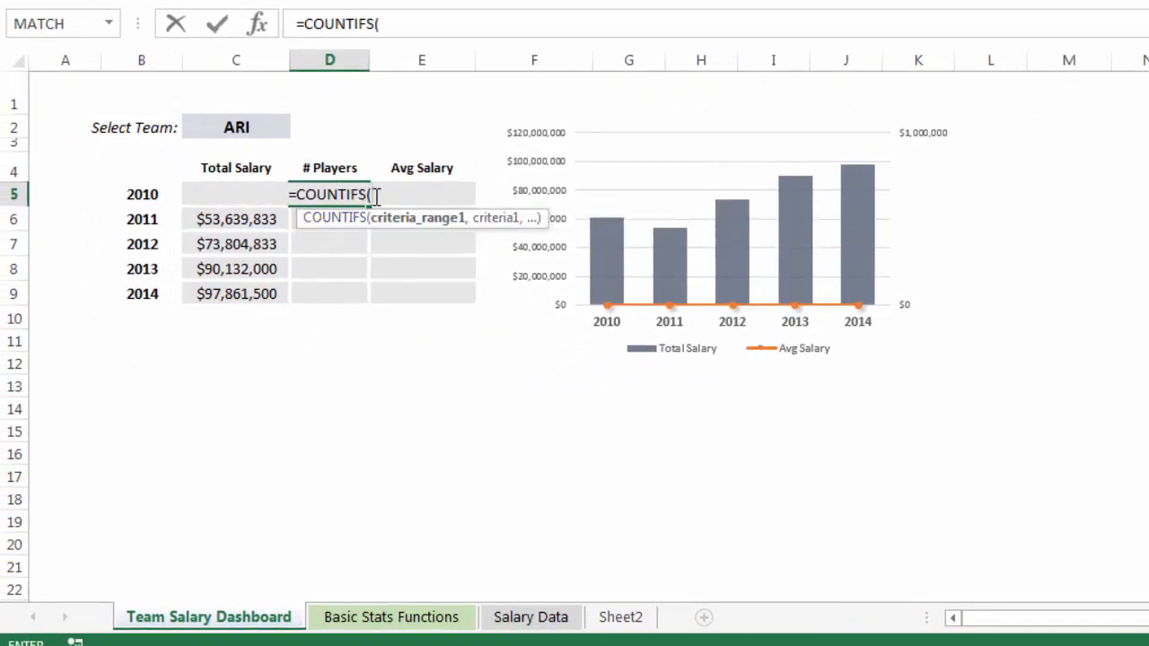
click(523, 619)
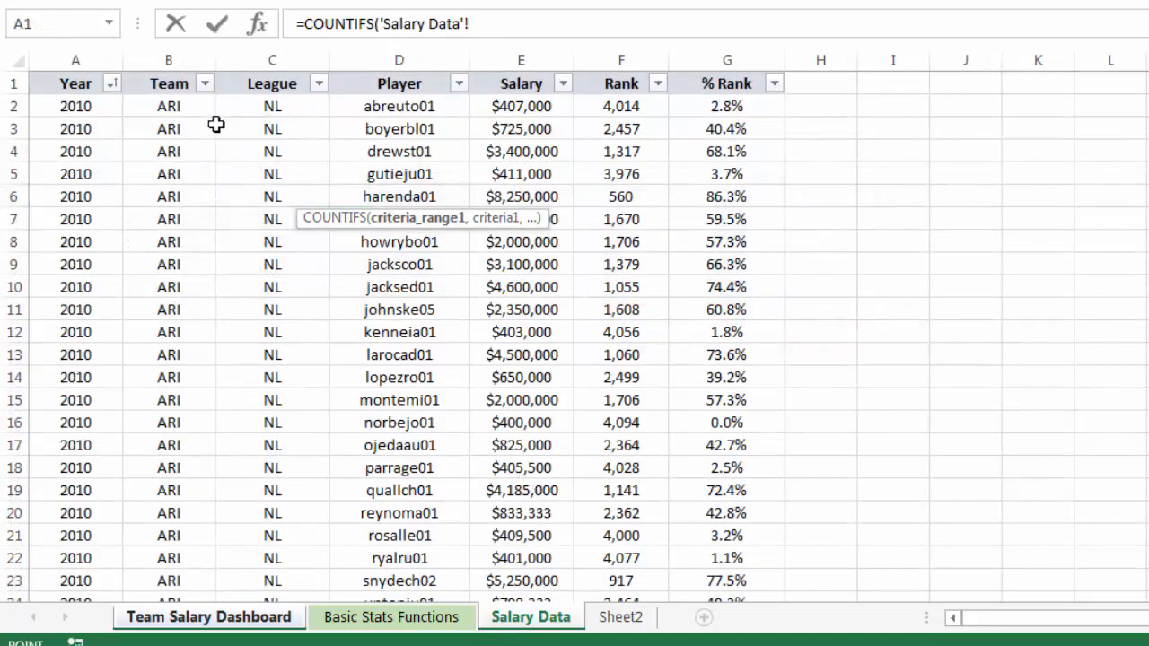
click(179, 51)
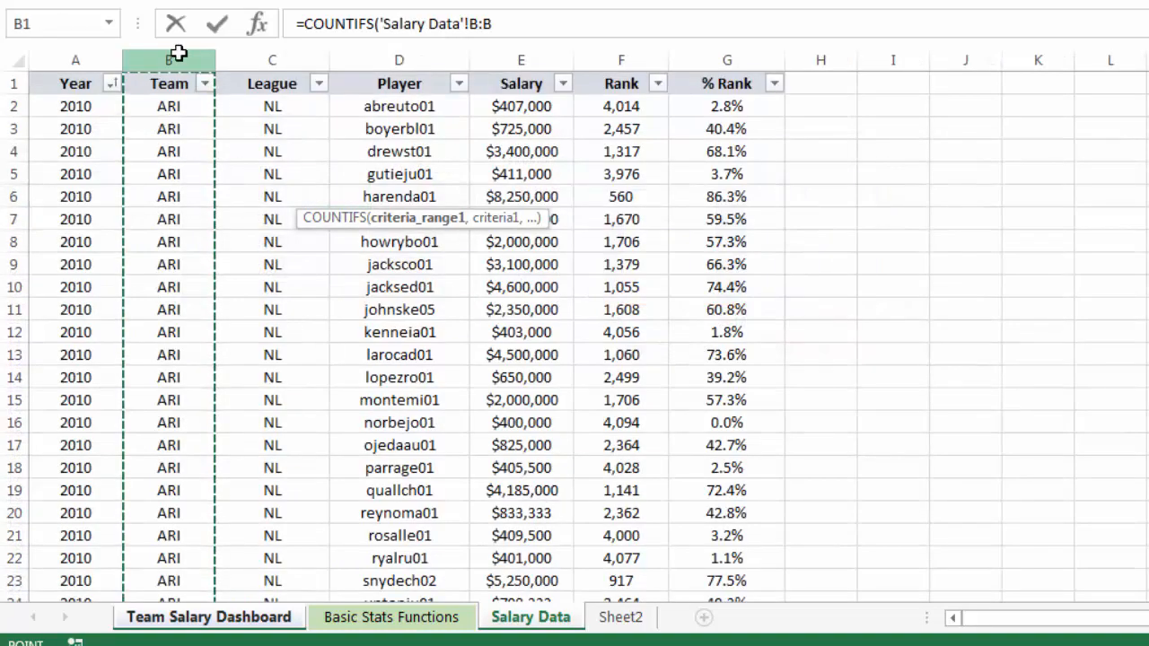
key(F4)
text(,)
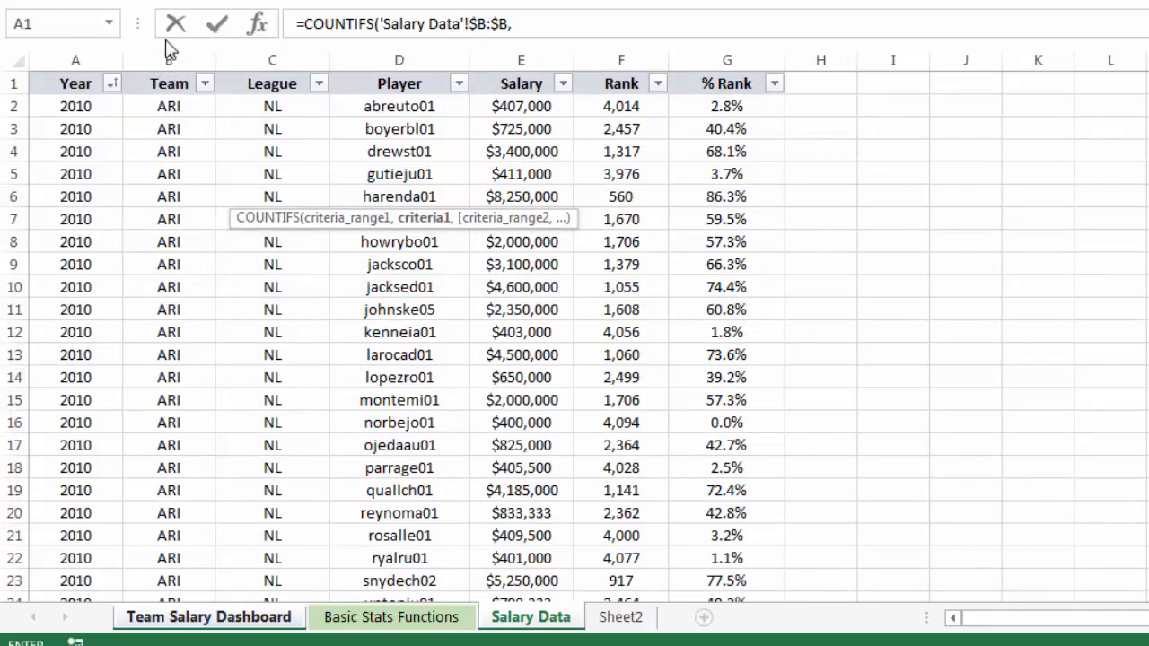
Set the first COUNTIFS criterion to the selected team in 'Team Salary Dashboard'!$C$2 as an absolute reference.
click(256, 617)
click(238, 126)
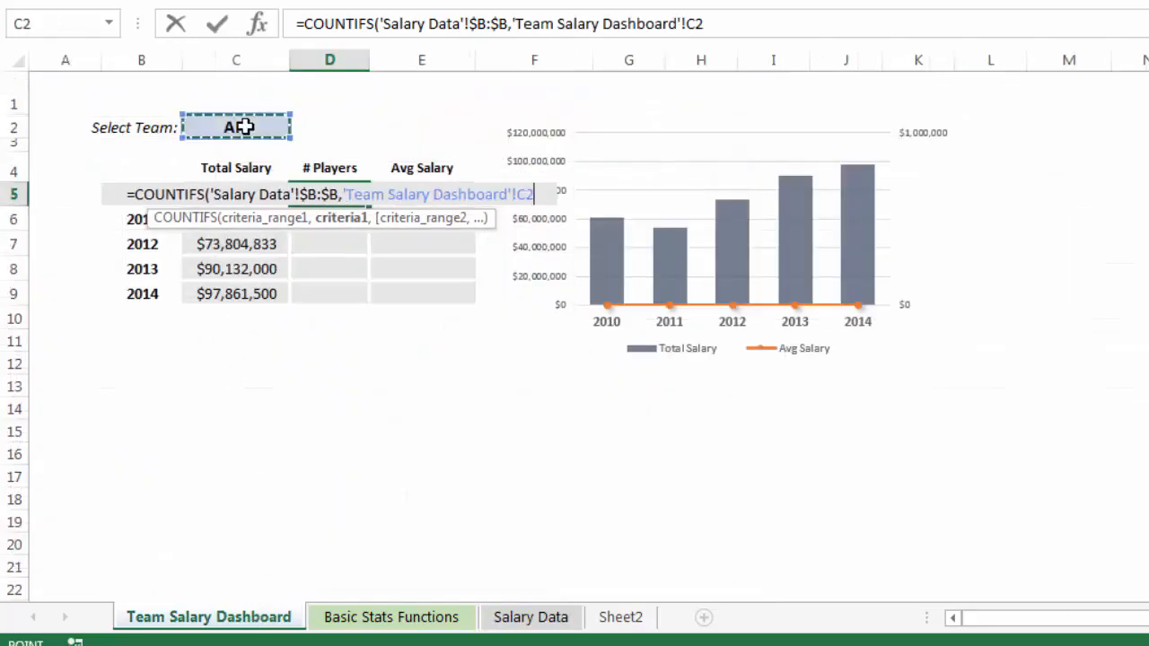
key(F4)
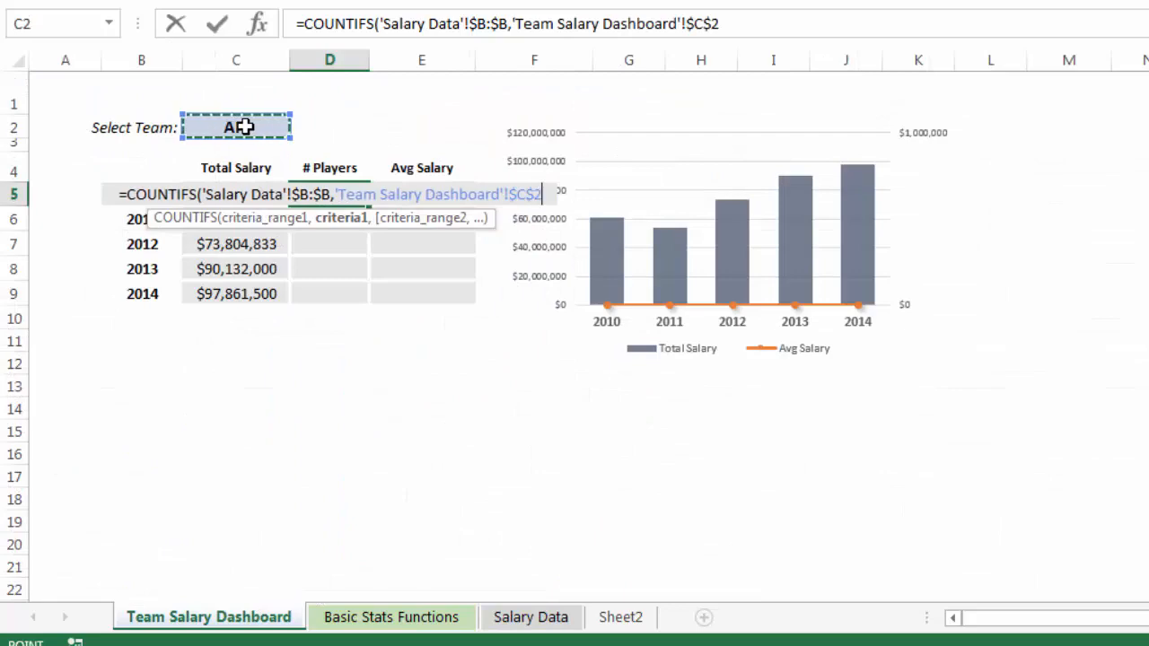
text(,)
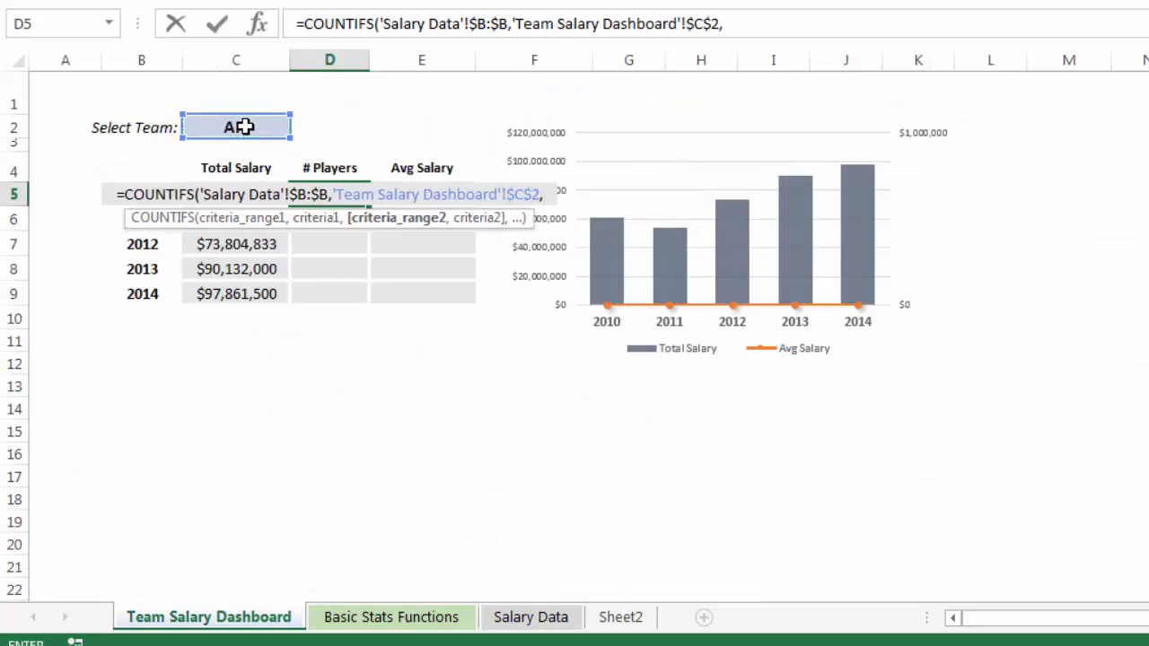
Add the absolute Year column 'Salary Data'!$A:$A as the second criteria range of the COUNTIFS formula.
click(529, 618)
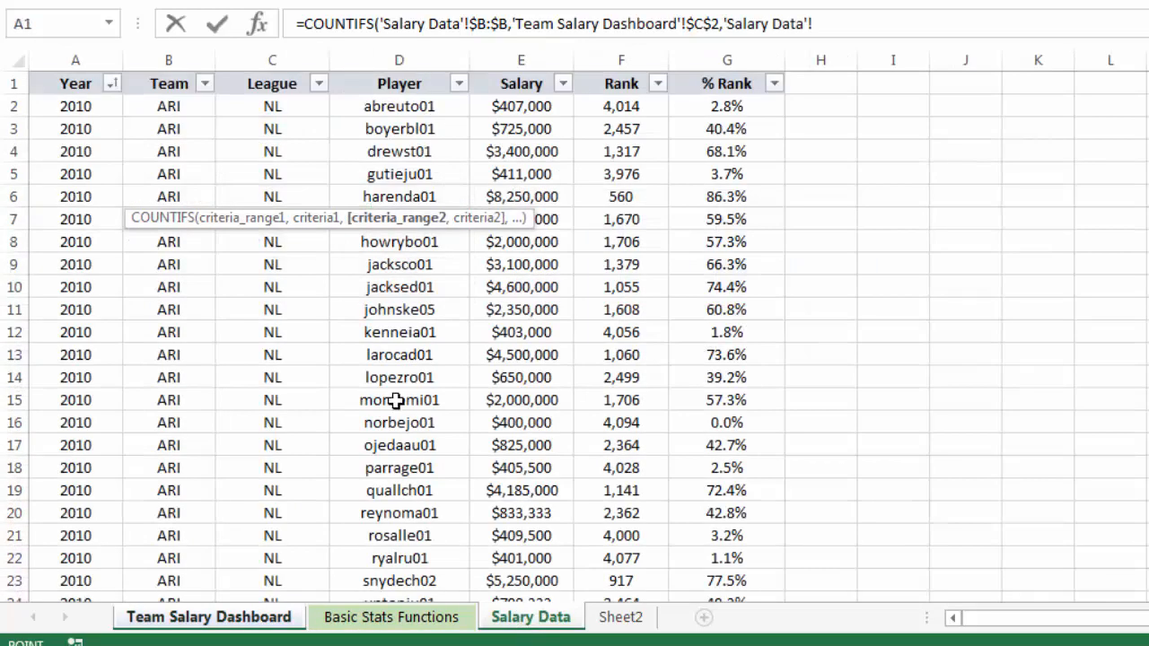
click(75, 59)
key(F4)
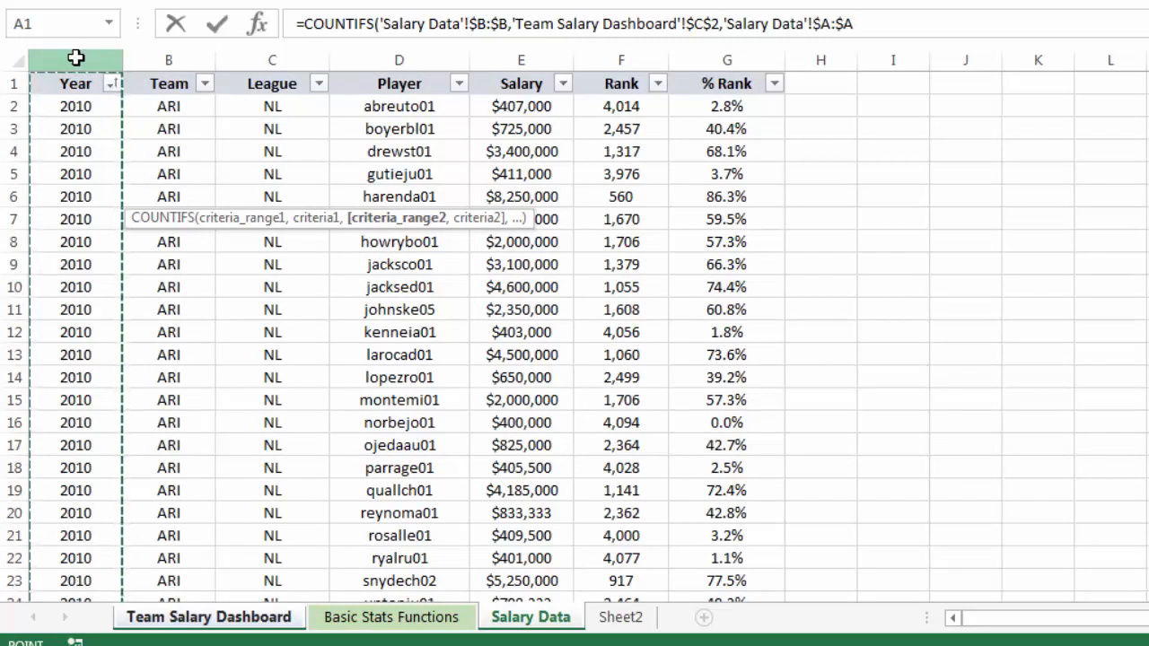
text(,)
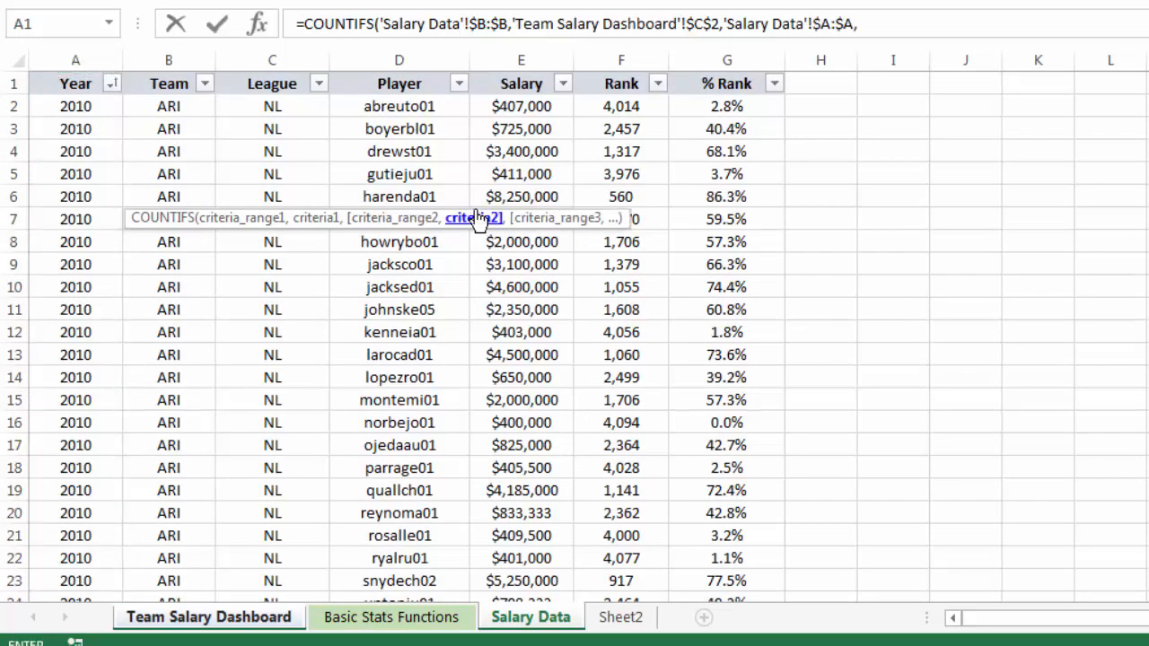
Set the second COUNTIFS criterion to the year in 'Team Salary Dashboard'!$B5, and copy the completed # Players formula down to D9.
click(166, 622)
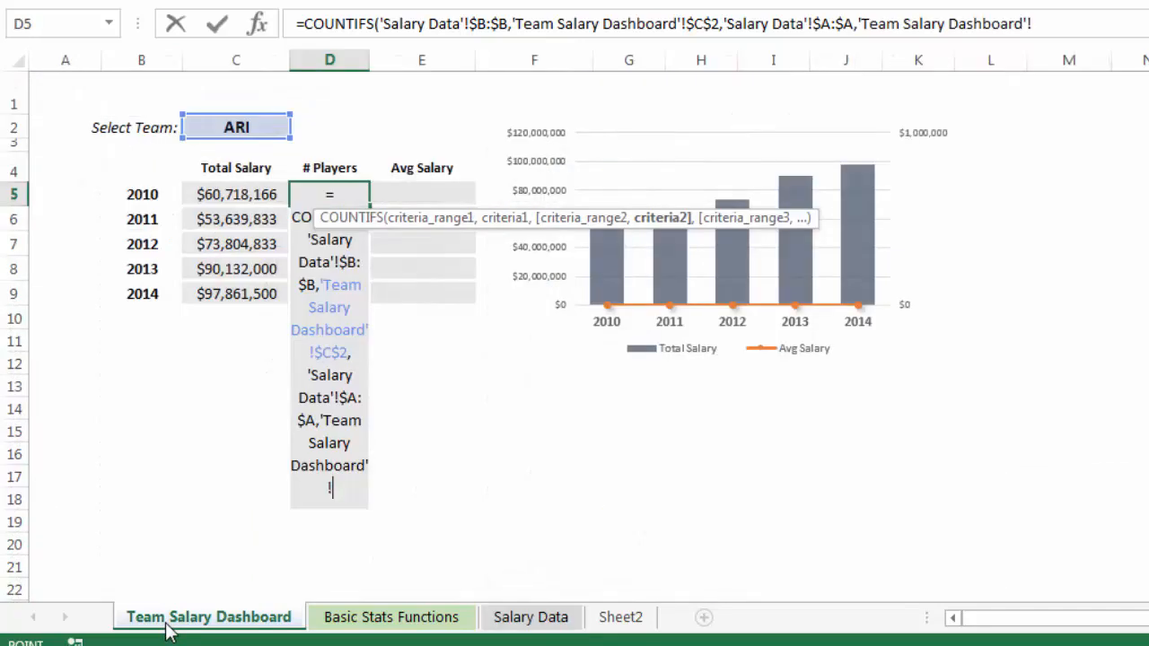
click(135, 193)
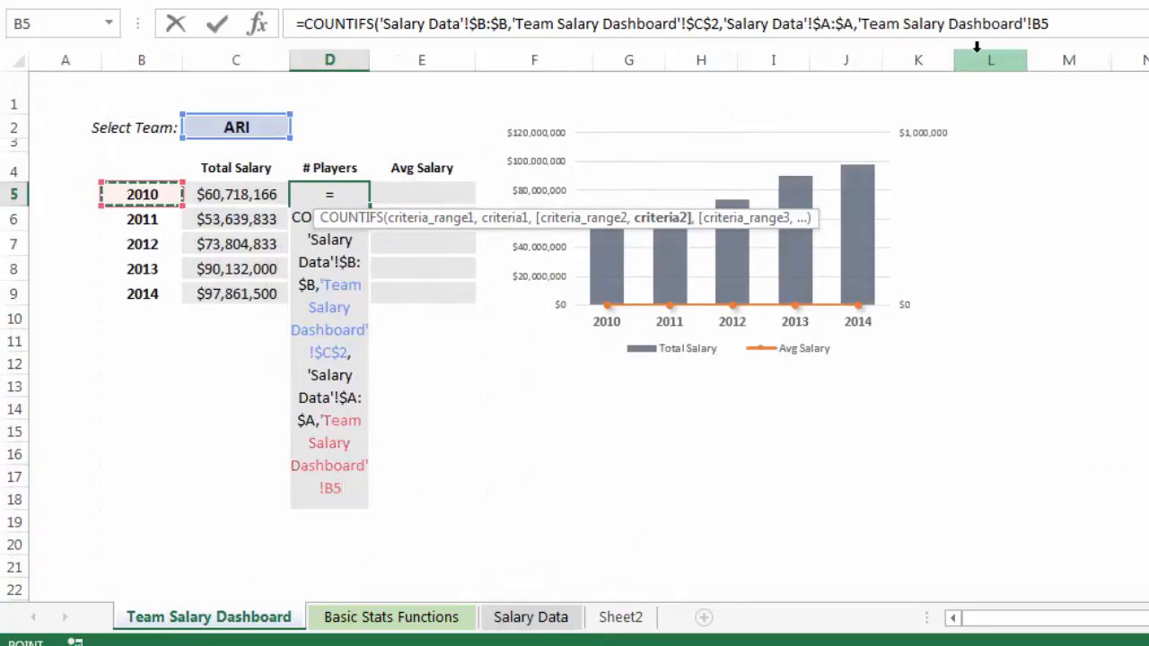
key(F4)
key(F4)
key(F4)
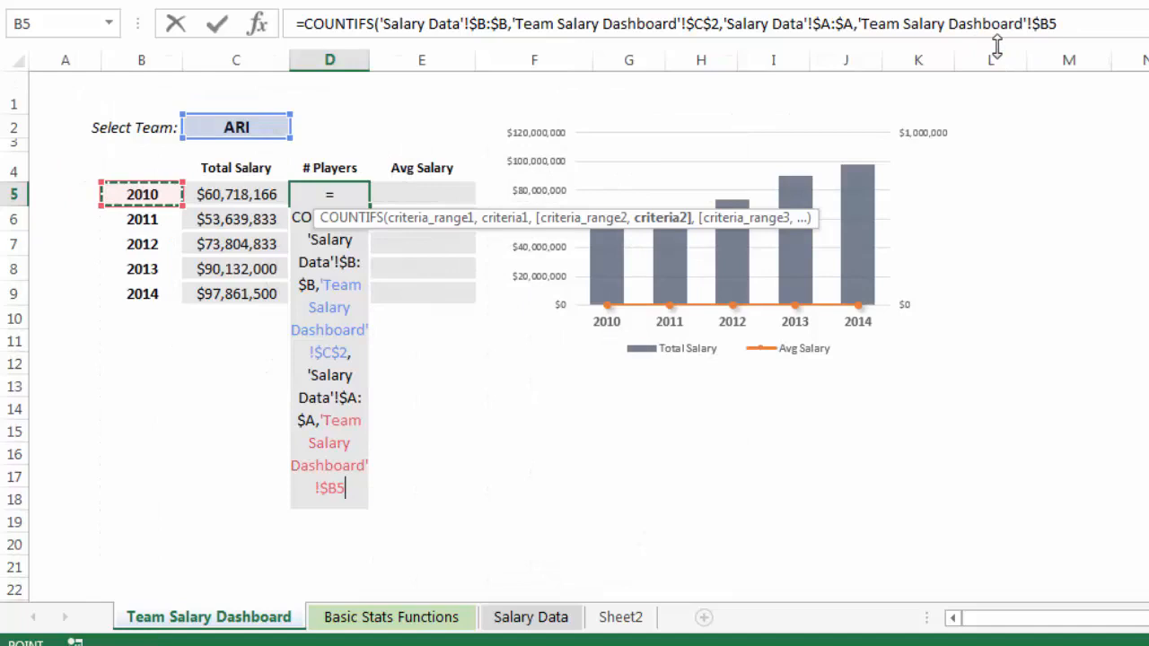
click(1058, 23)
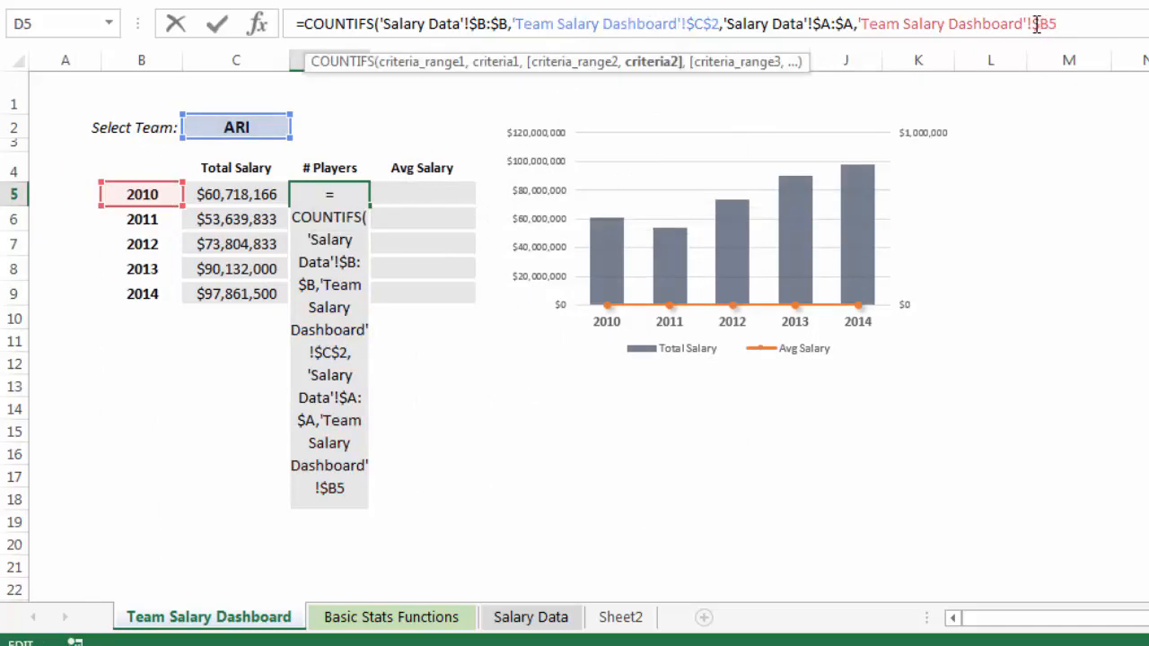
text())
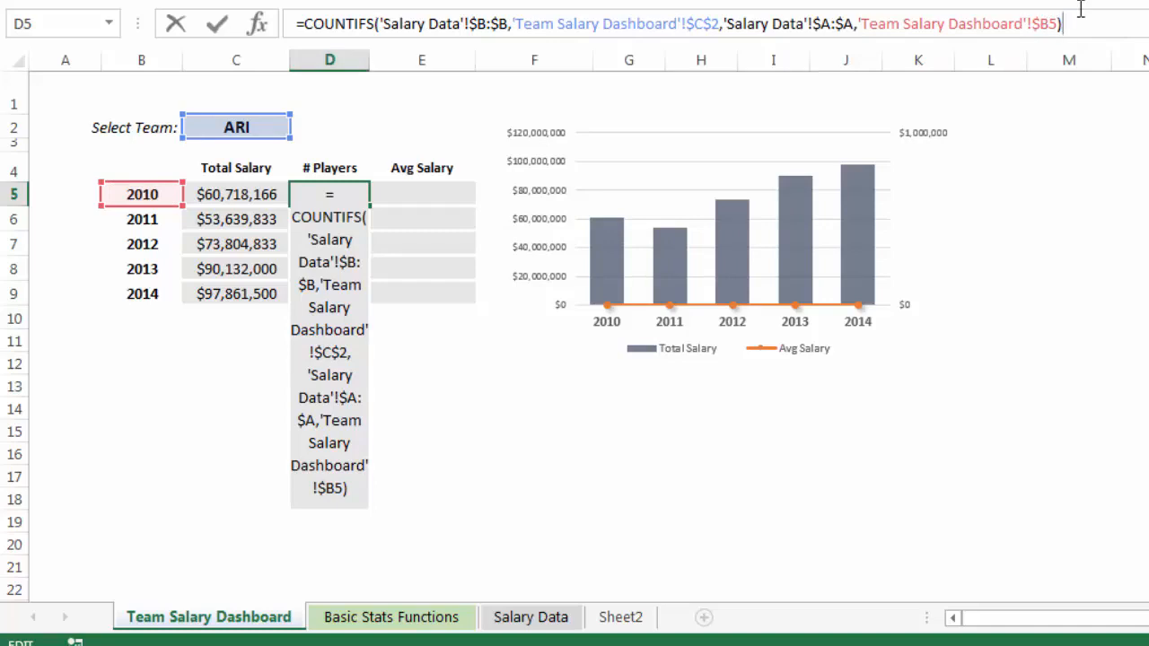
key(Return)
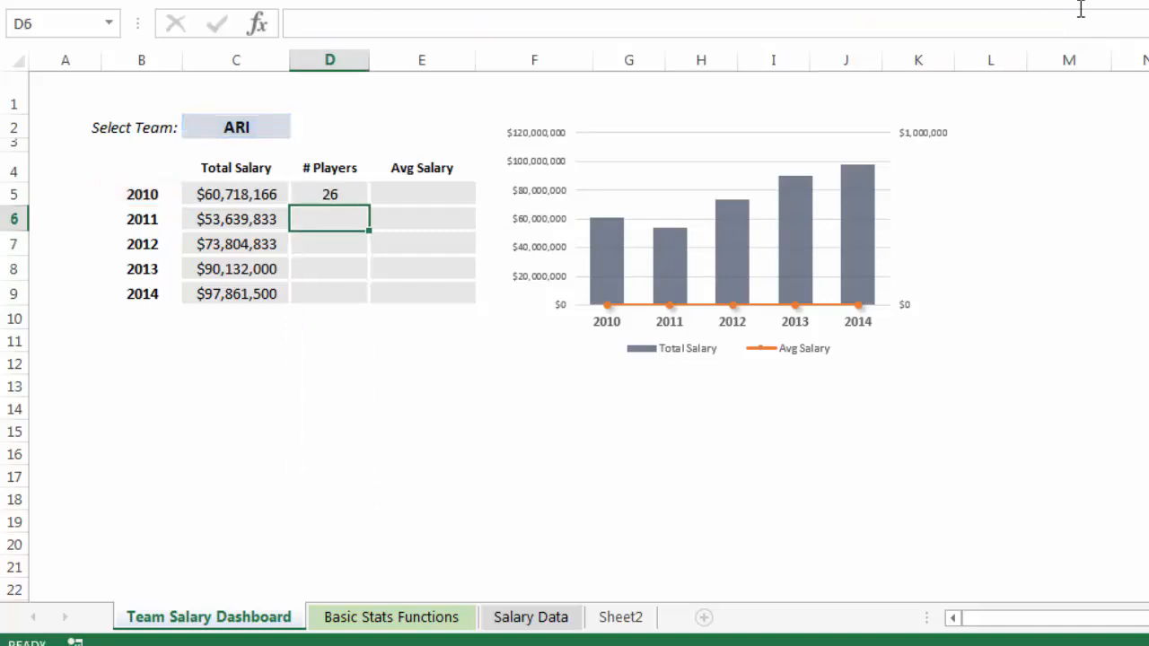
click(345, 194)
mouse_move(369, 207)
mouse_down()
mouse_move(371, 305)
mouse_move(386, 299)
mouse_up()
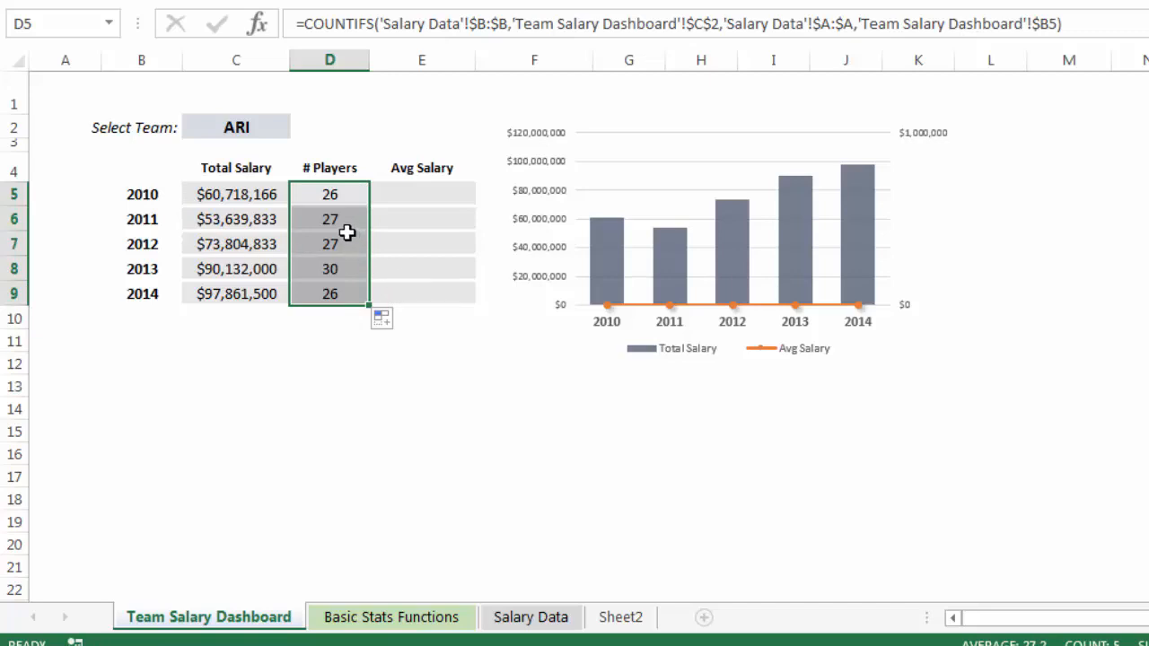
Calculate the 2010 Avg Salary in E5 with =C5/D5, and copy the formula down to E9.
click(398, 192)
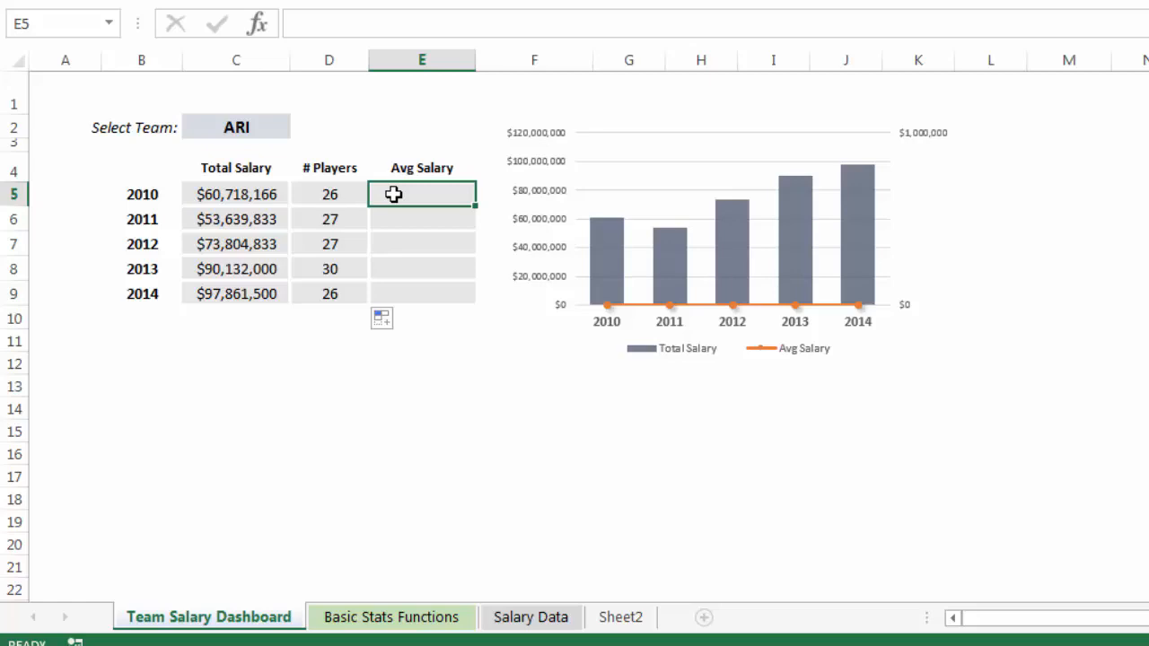
text(=)
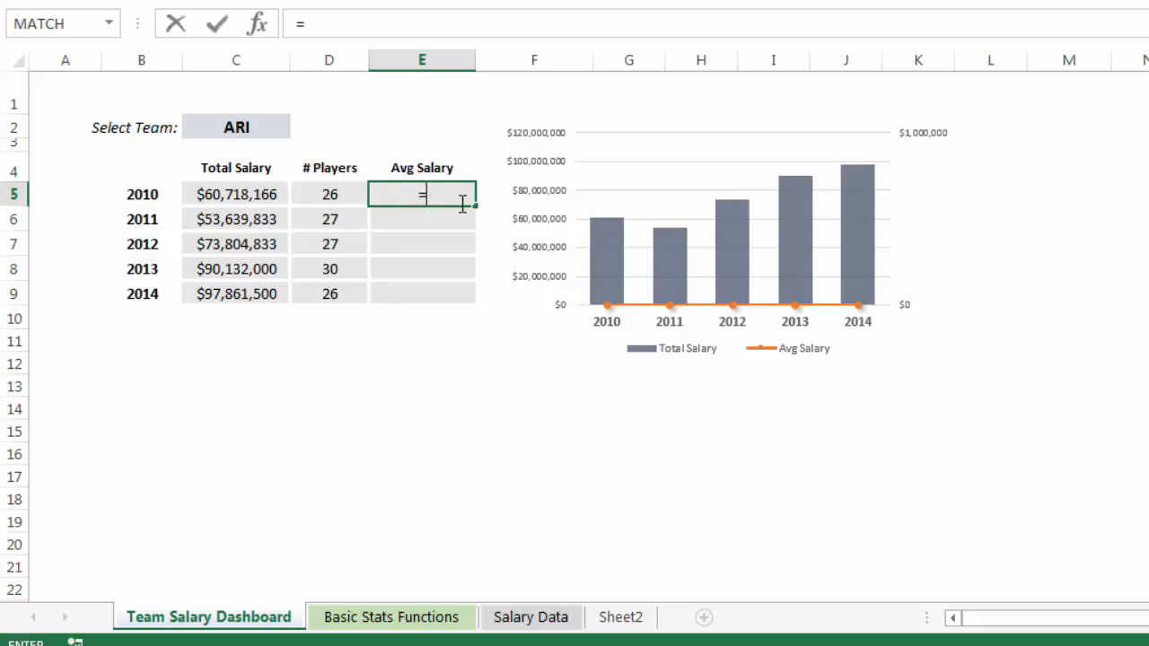
key(Left)
key(Left)
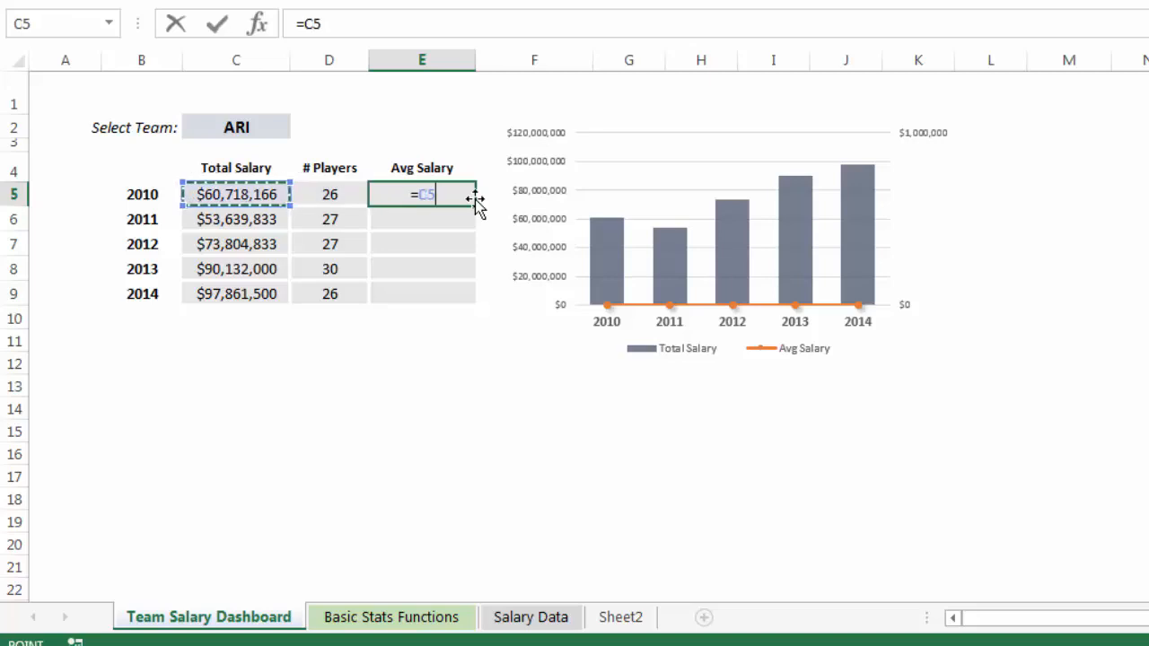
text(/)
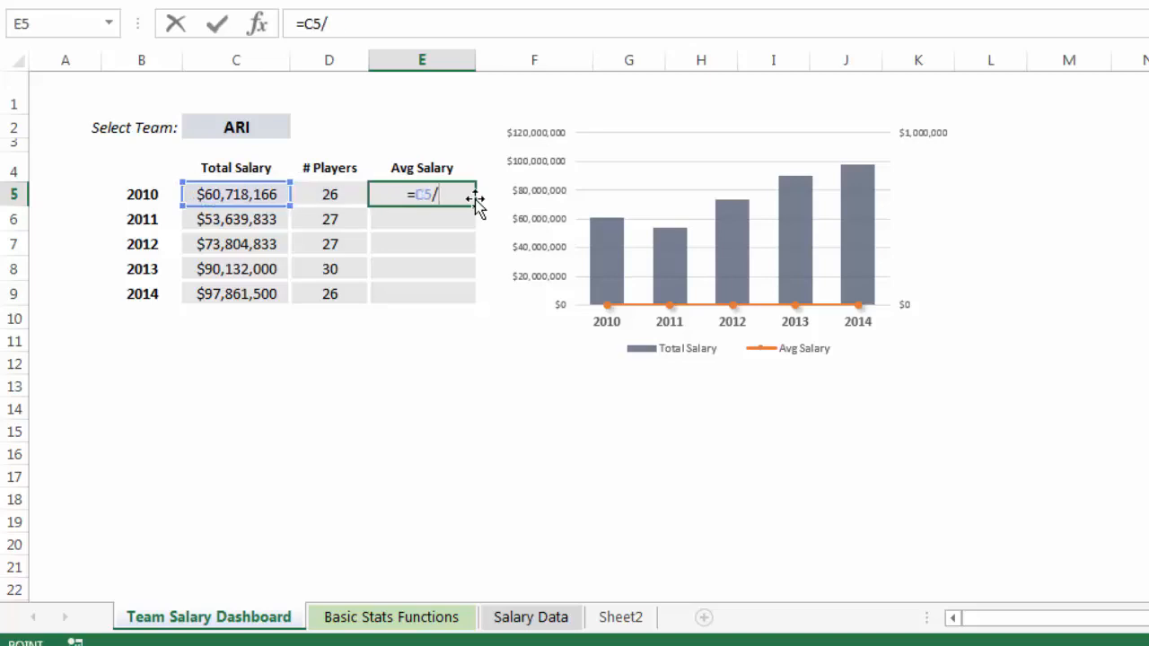
key(Left)
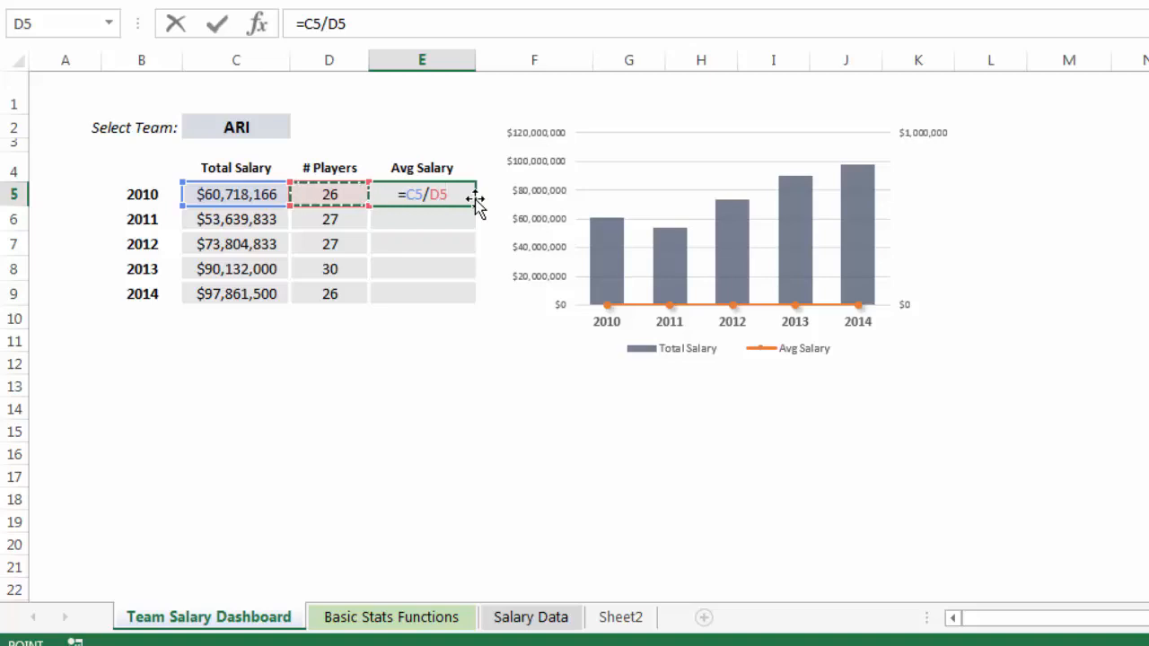
key(Return)
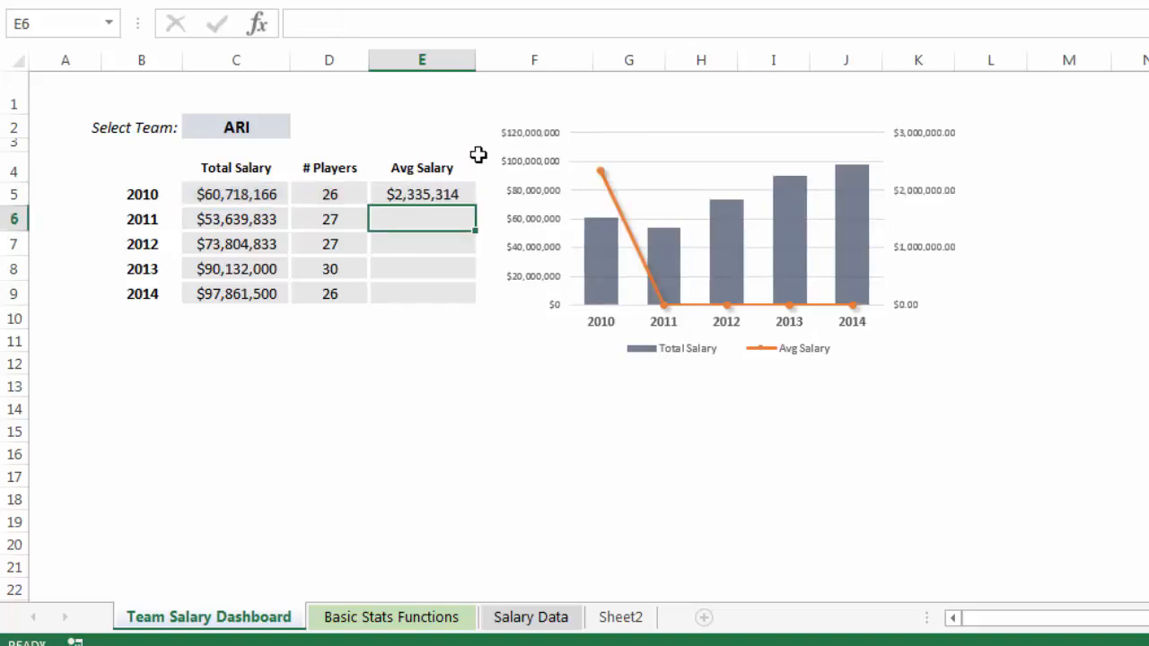
click(449, 194)
drag(476, 206, 463, 310)
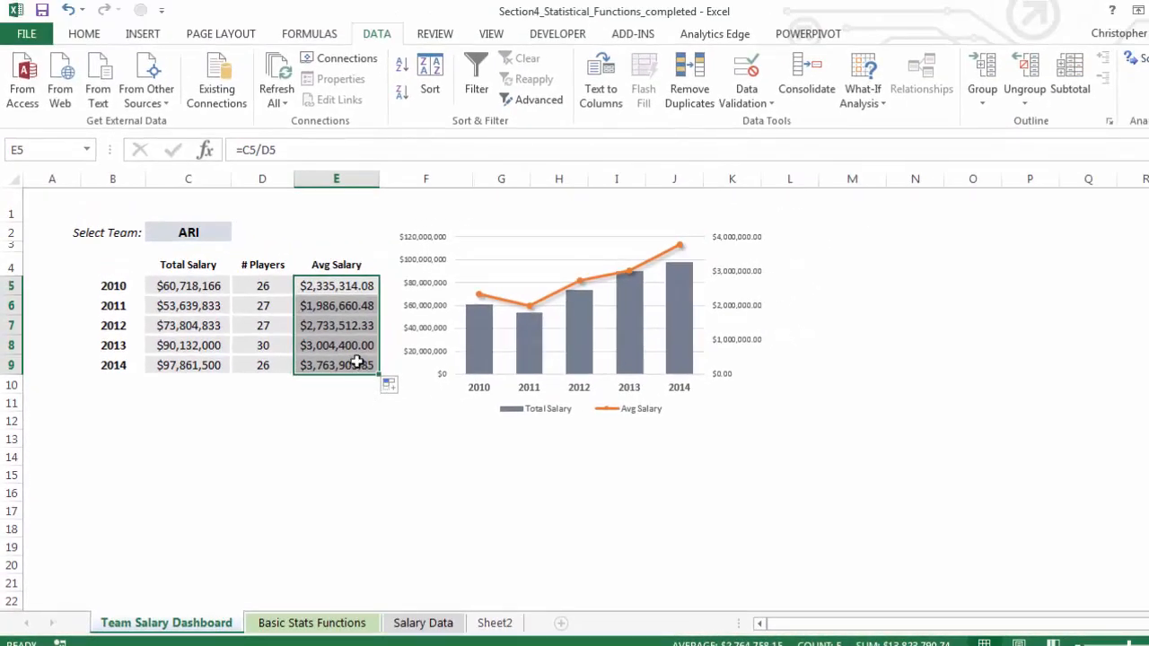
Reduce the Avg Salary values in E5:E9 to zero decimal places.
click(84, 36)
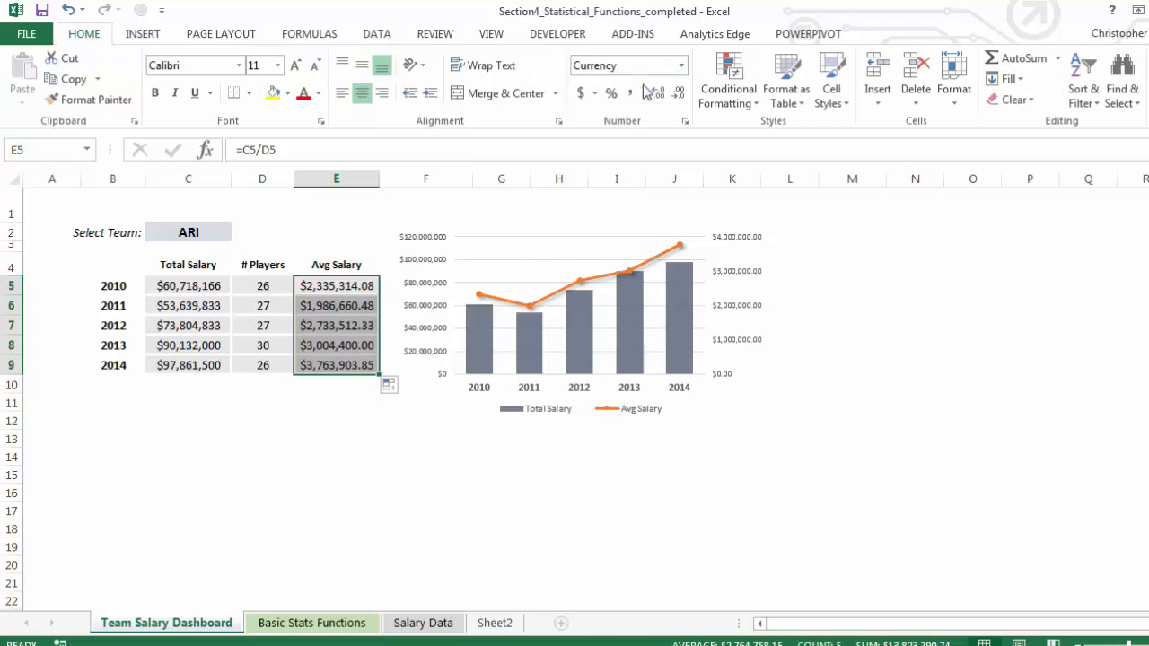
click(679, 94)
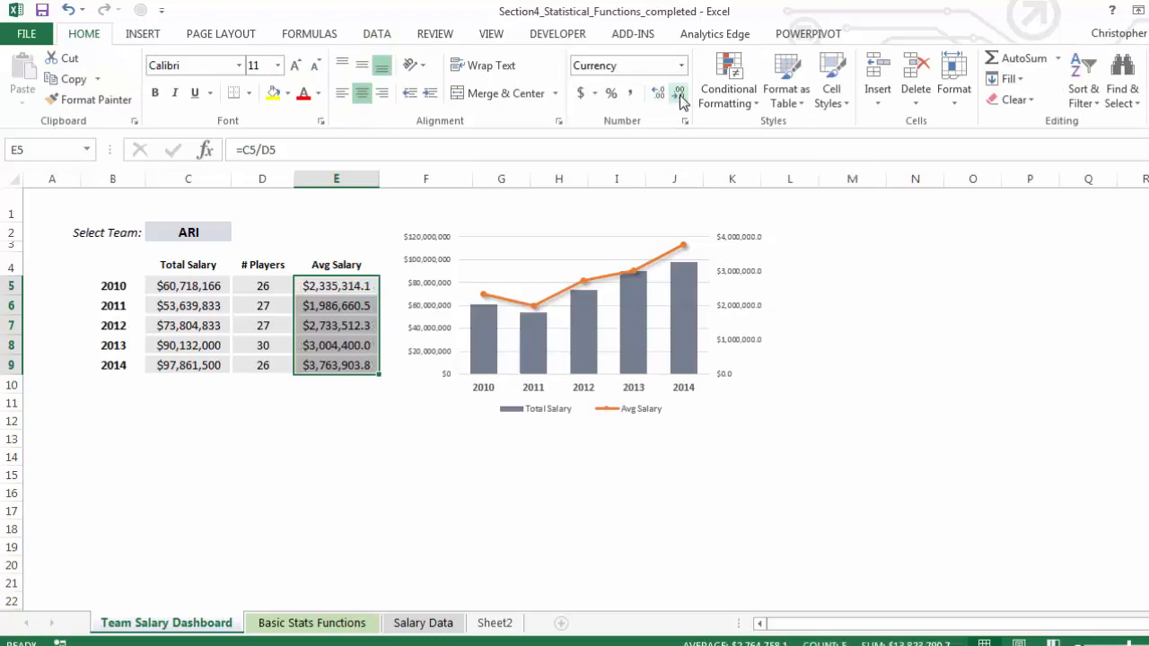
click(679, 94)
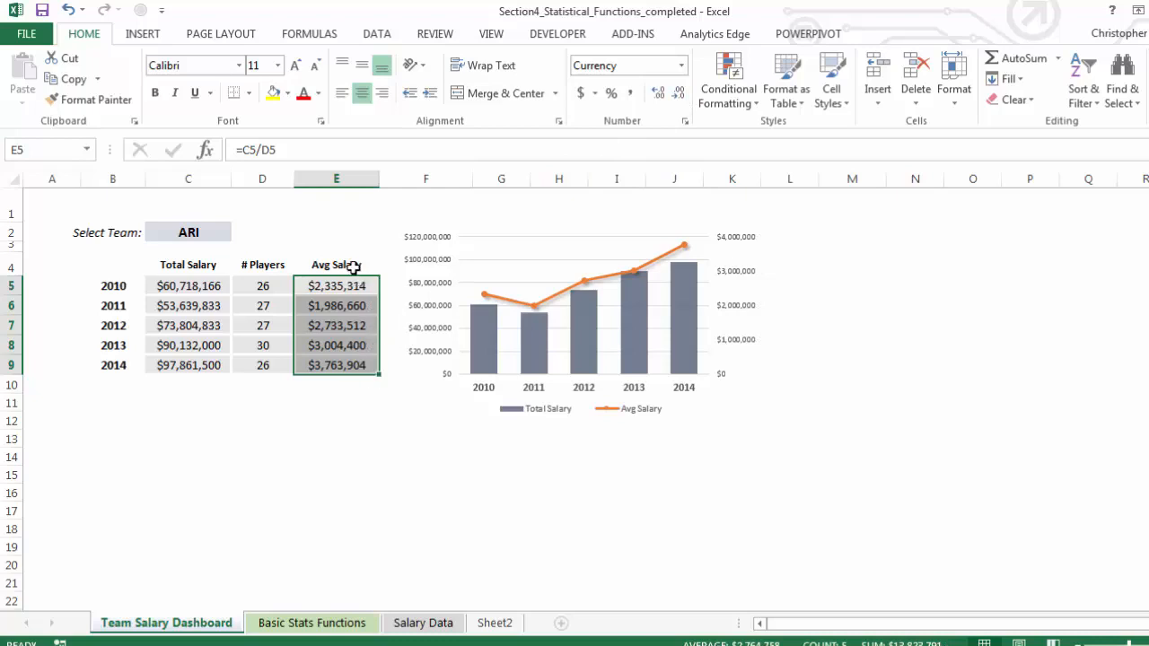
click(330, 421)
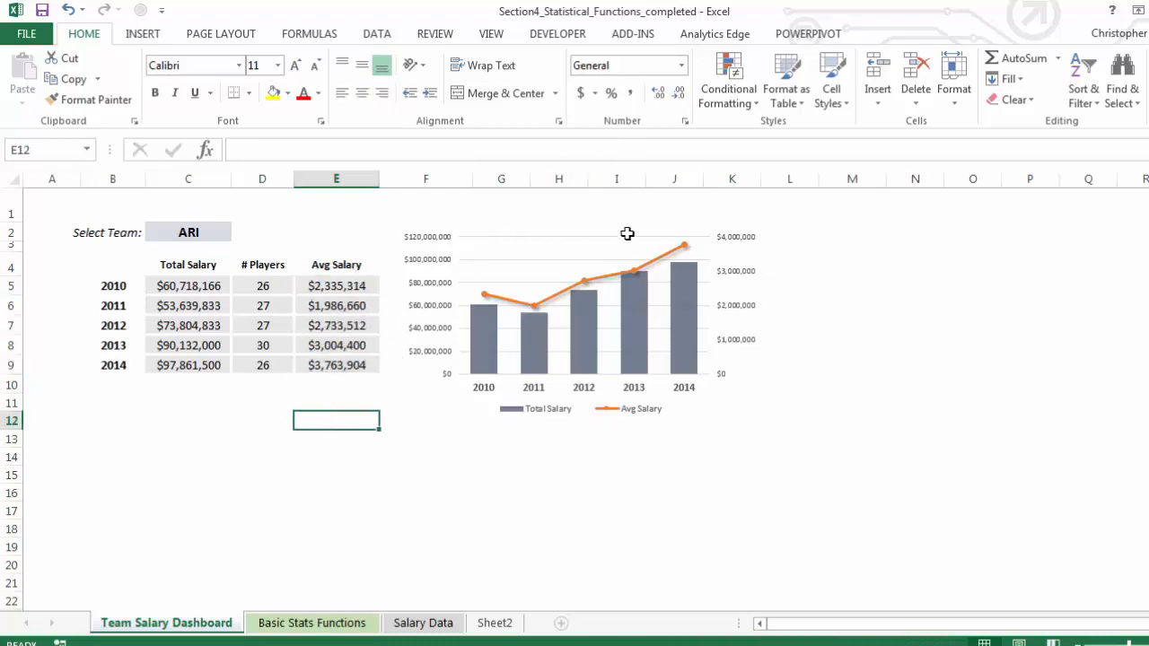
Inspect the chart's Total Salary and Avg Salary series to see which table ranges they are based on.
click(504, 255)
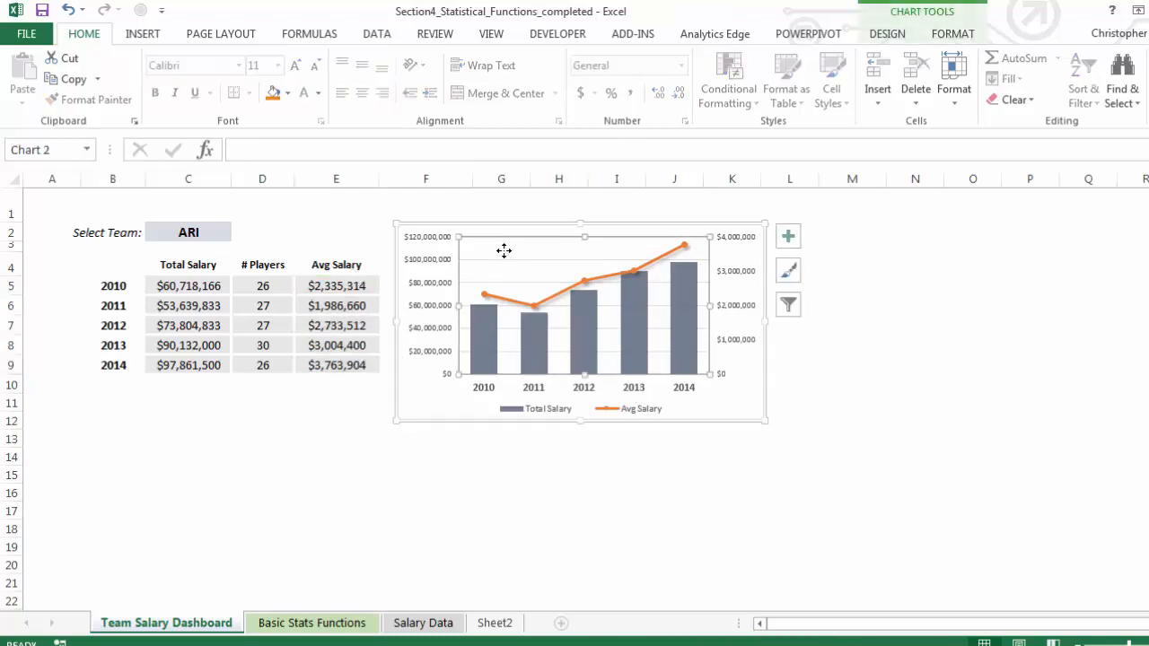
click(585, 312)
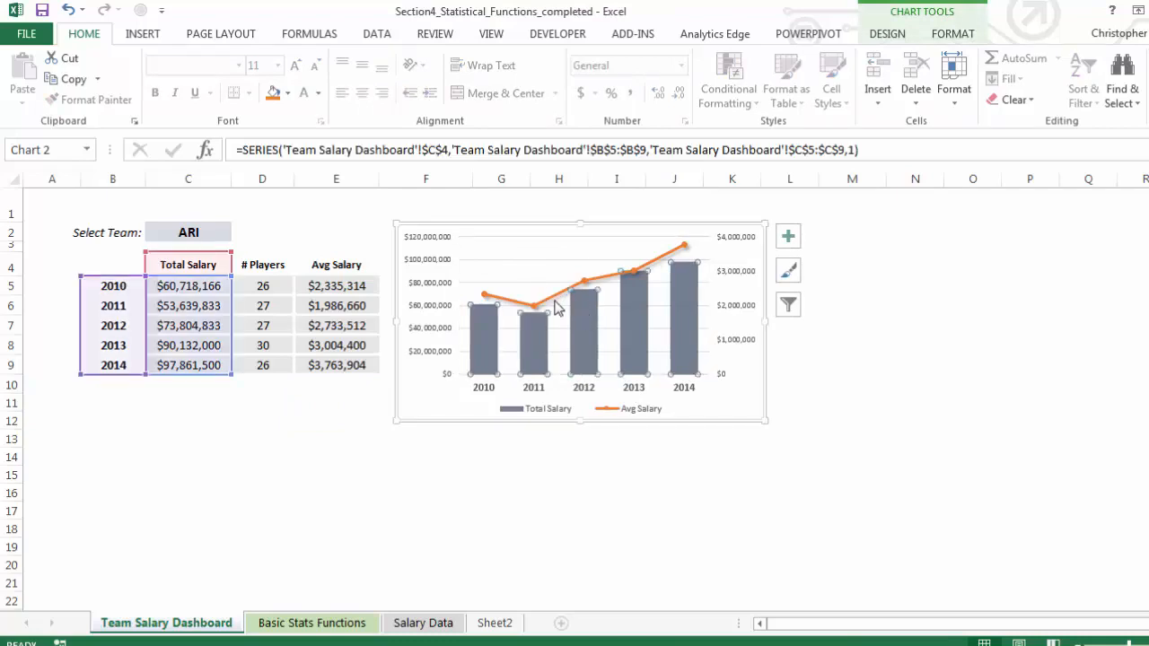
click(557, 299)
click(285, 451)
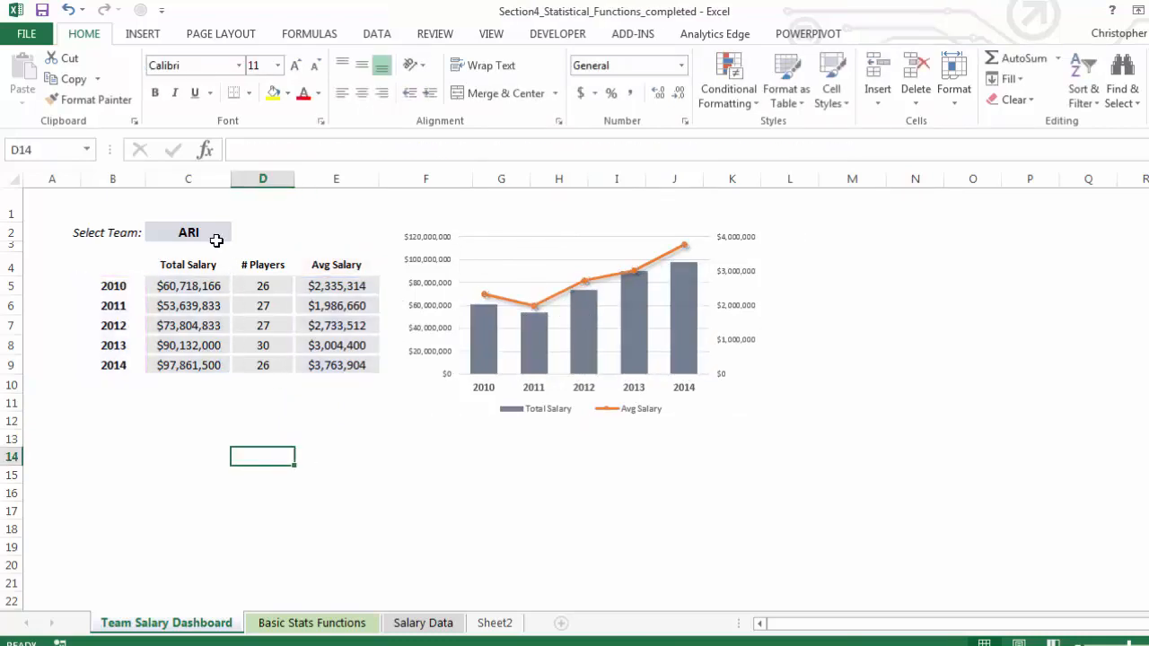
Test the dashboard by switching the selected team in C2 to BAL, CHN and MIL, and back to ARI.
click(216, 233)
click(239, 233)
click(211, 274)
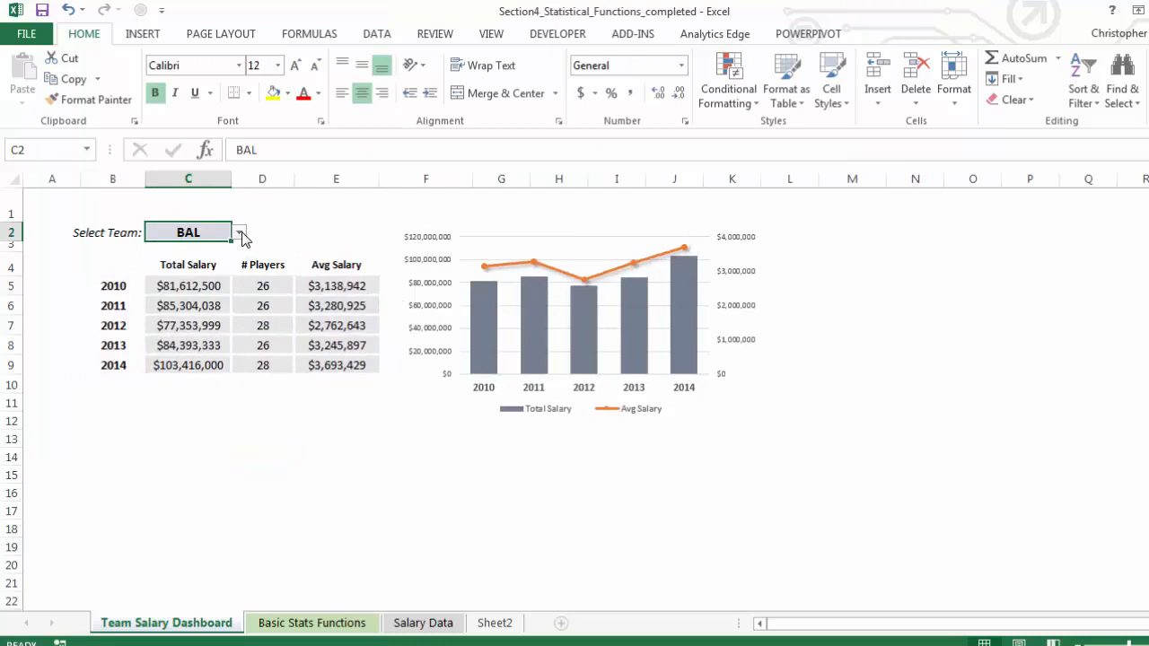
click(239, 232)
click(213, 279)
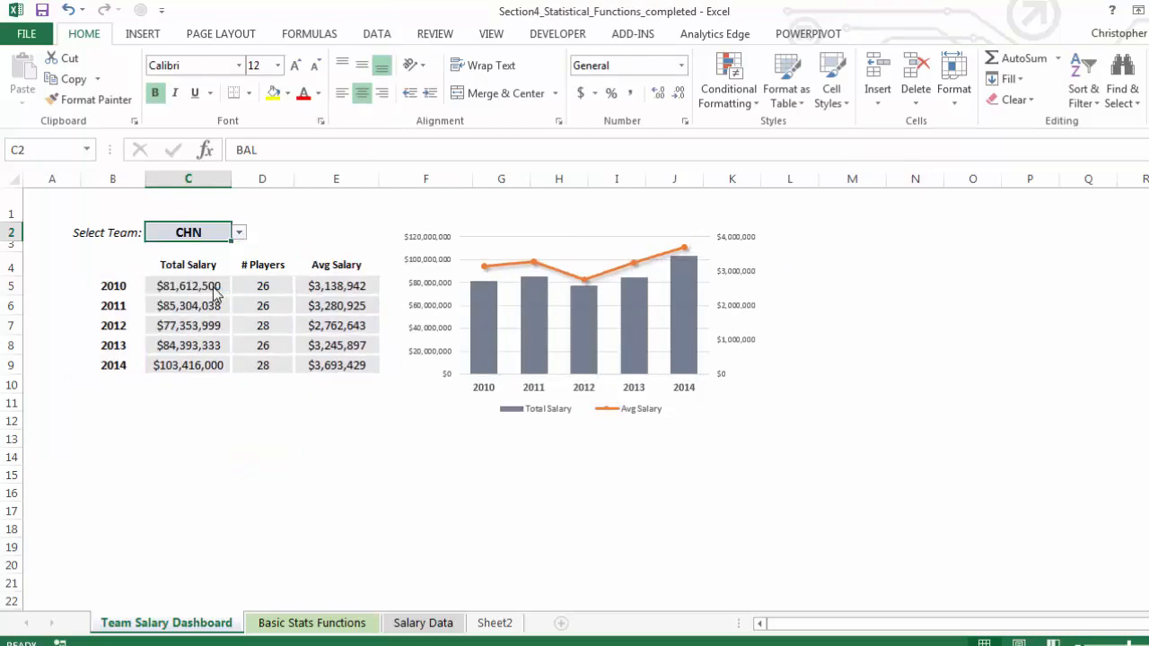
click(239, 233)
drag(239, 260, 241, 288)
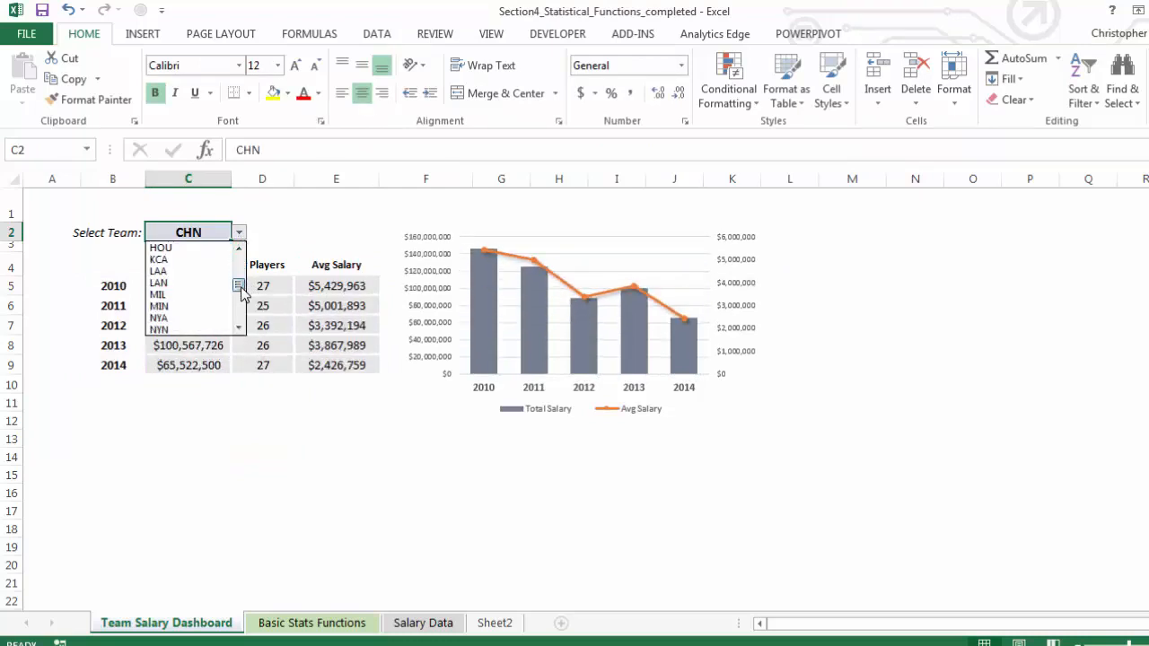
click(192, 294)
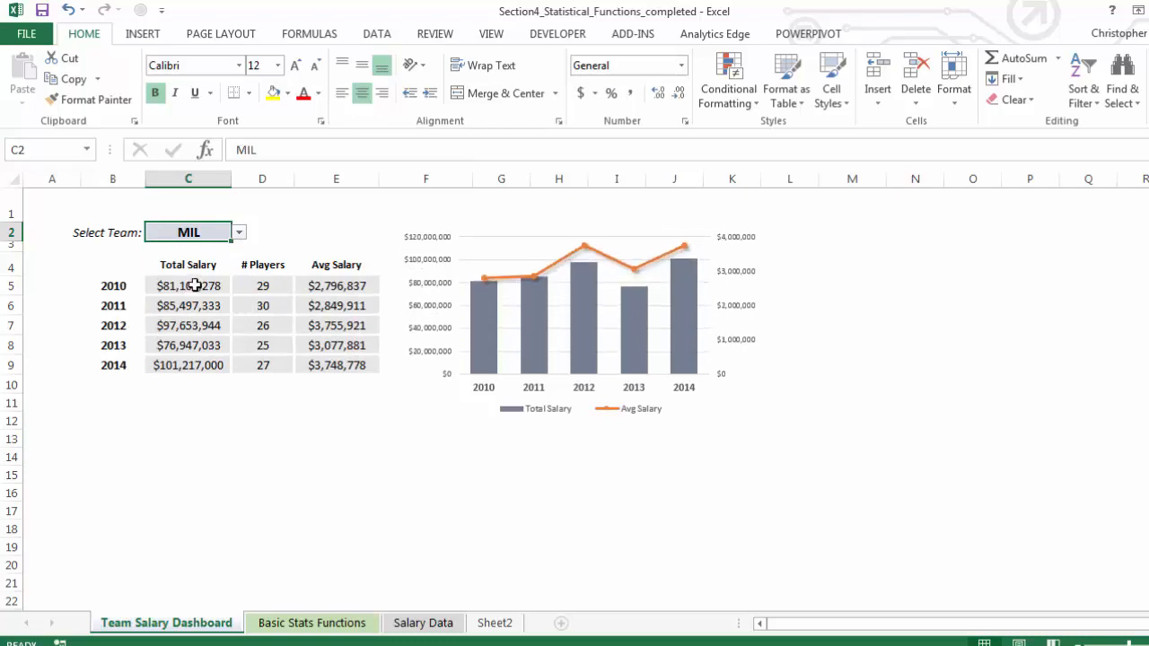
click(239, 232)
drag(238, 292, 239, 256)
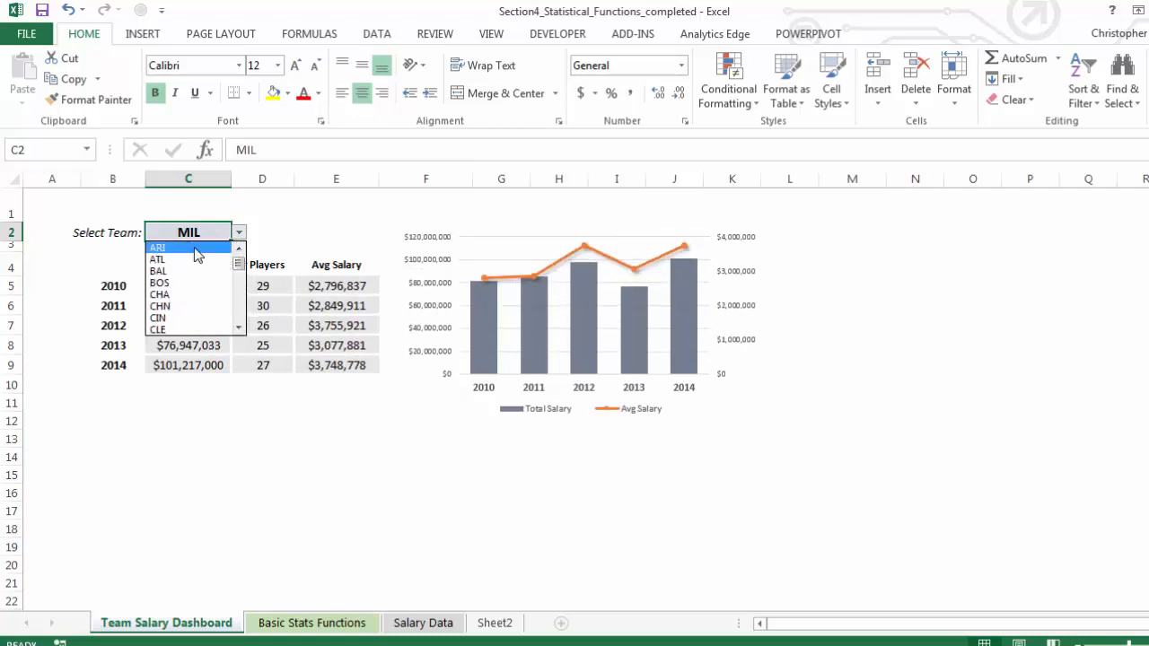
click(193, 248)
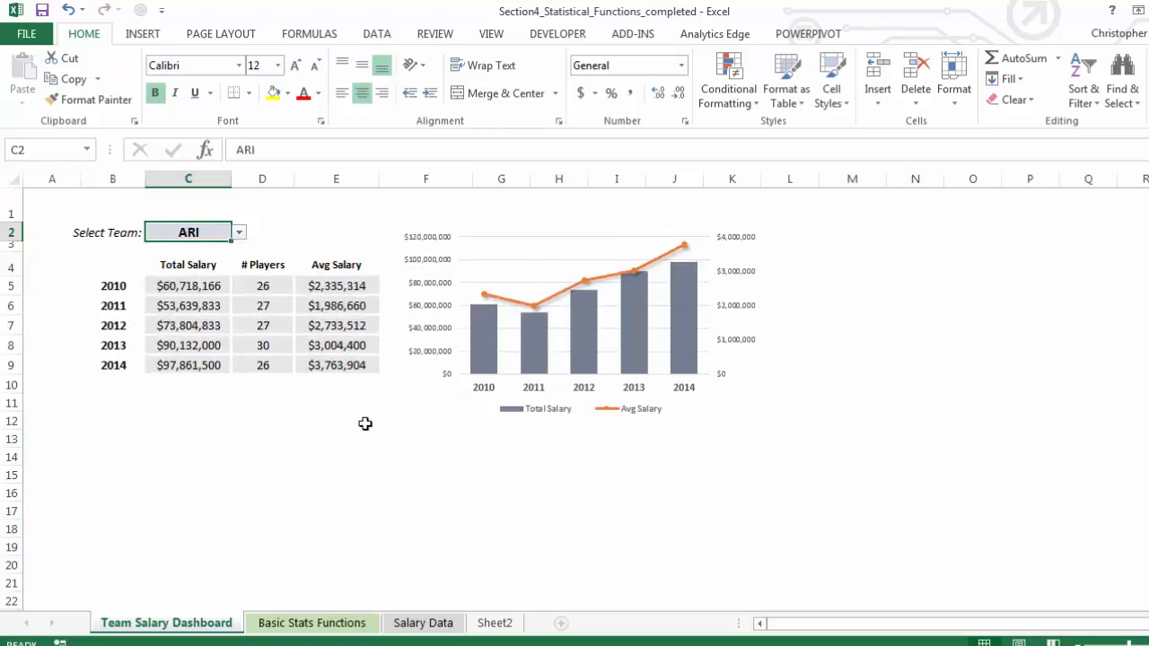